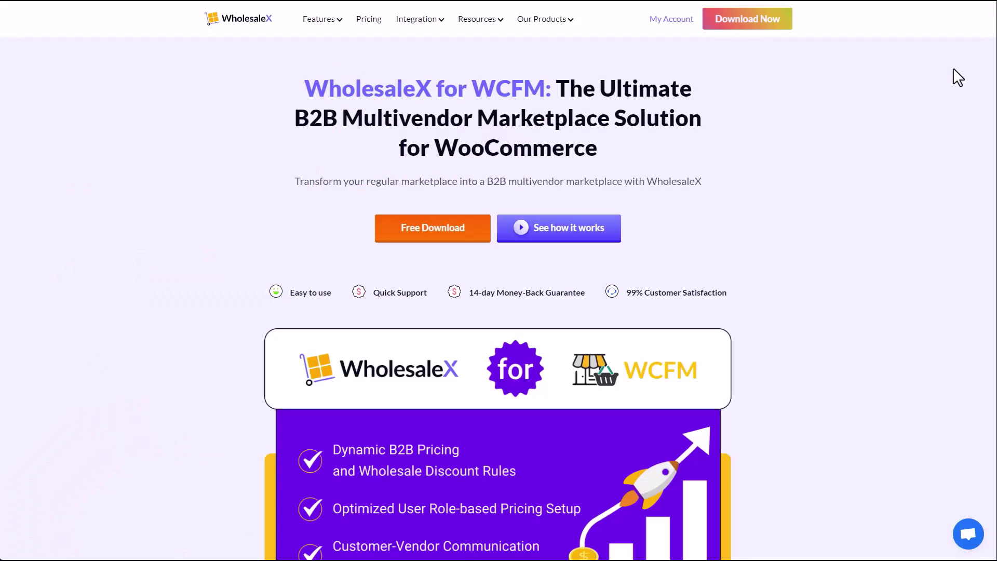
Step: Autoscroll down through the WholesaleX for WCFM page's B2B marketplace feature list
middle_click(957, 77)
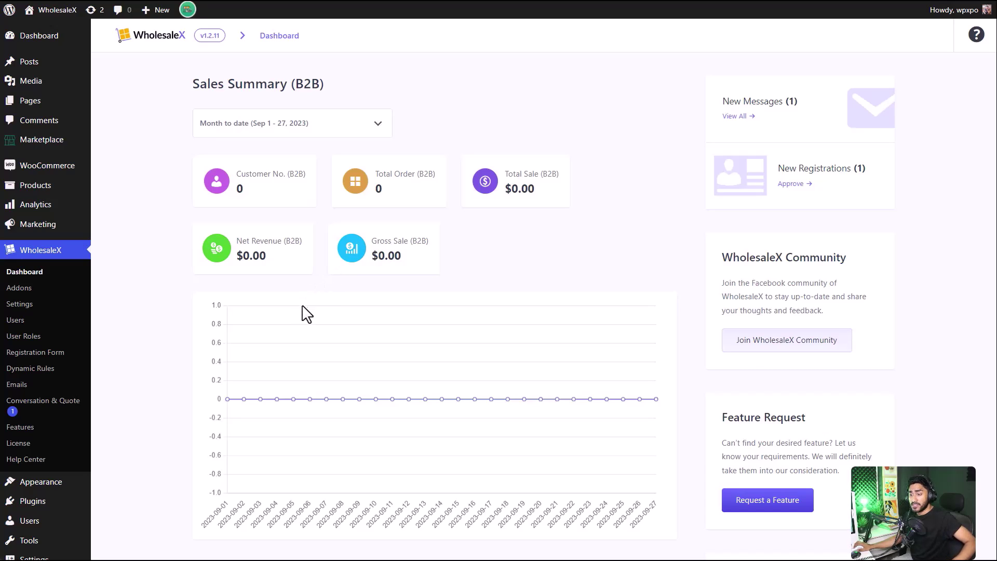
Step: Save WholesaleX's WCFM Integration settings with all four vendor options enabled
left_click(58, 317)
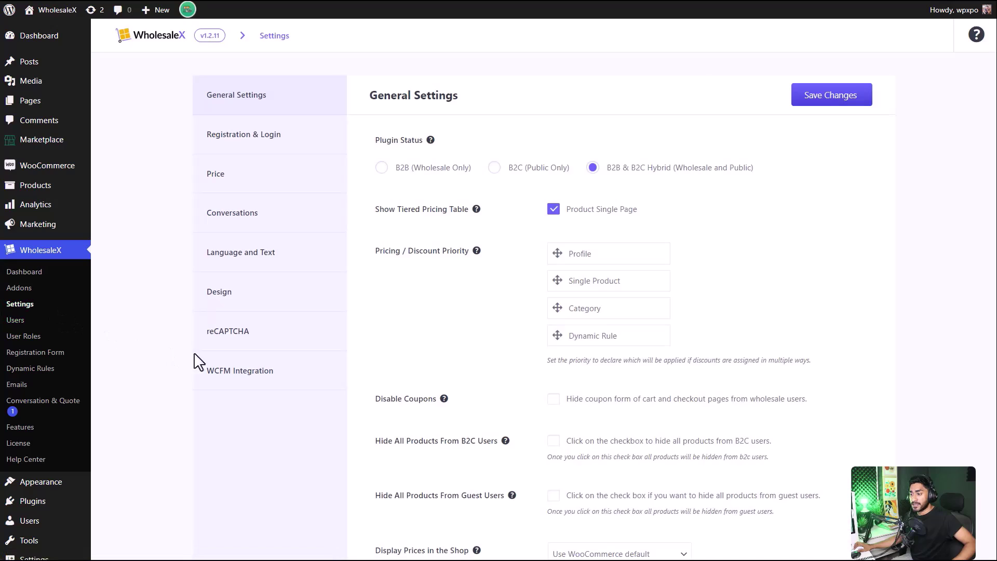
left_click(244, 377)
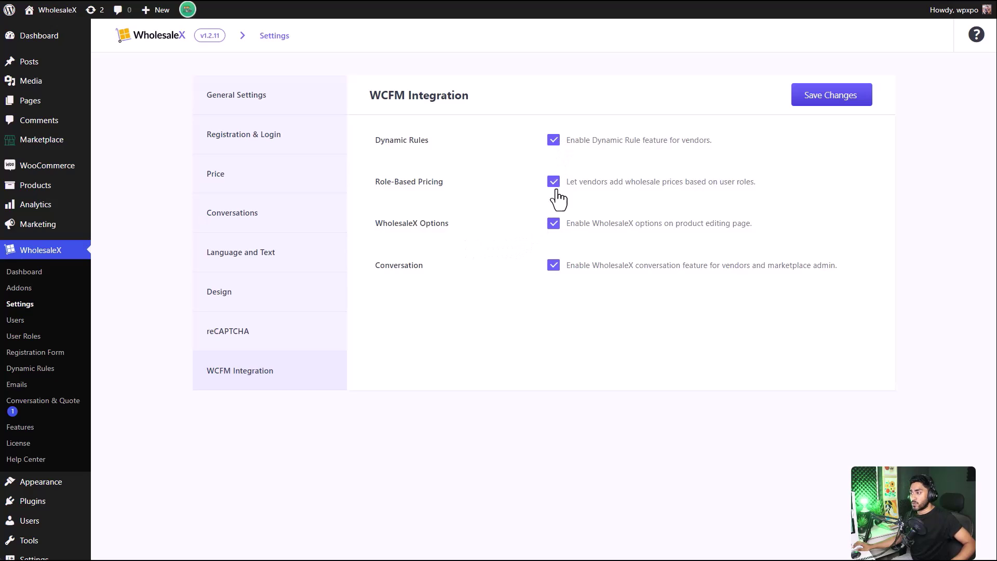
left_click(800, 104)
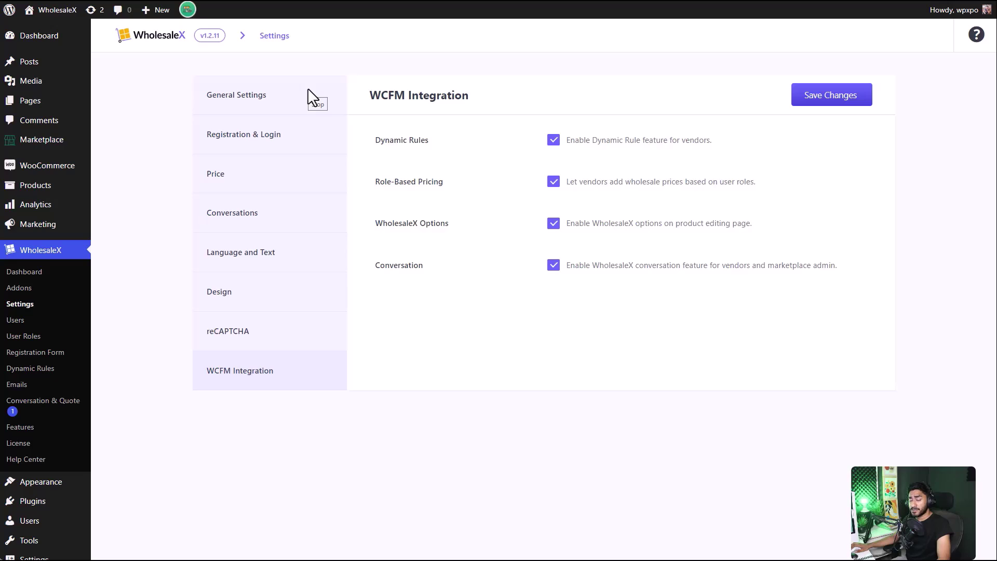
Step: Switch to the Store Manager window and open the Sweater product from the vendor's Products list
mouse_move(549, 560)
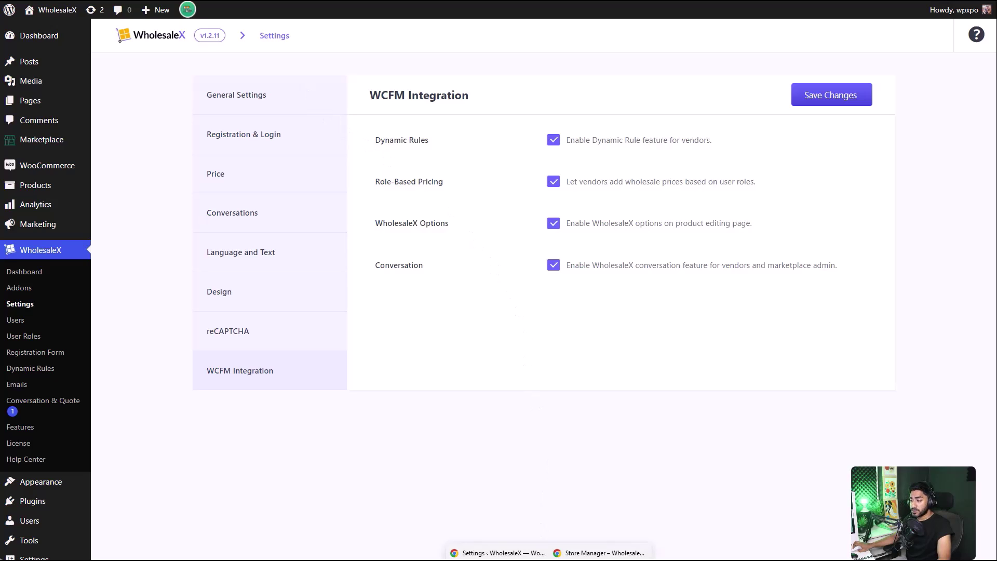
left_click(592, 552)
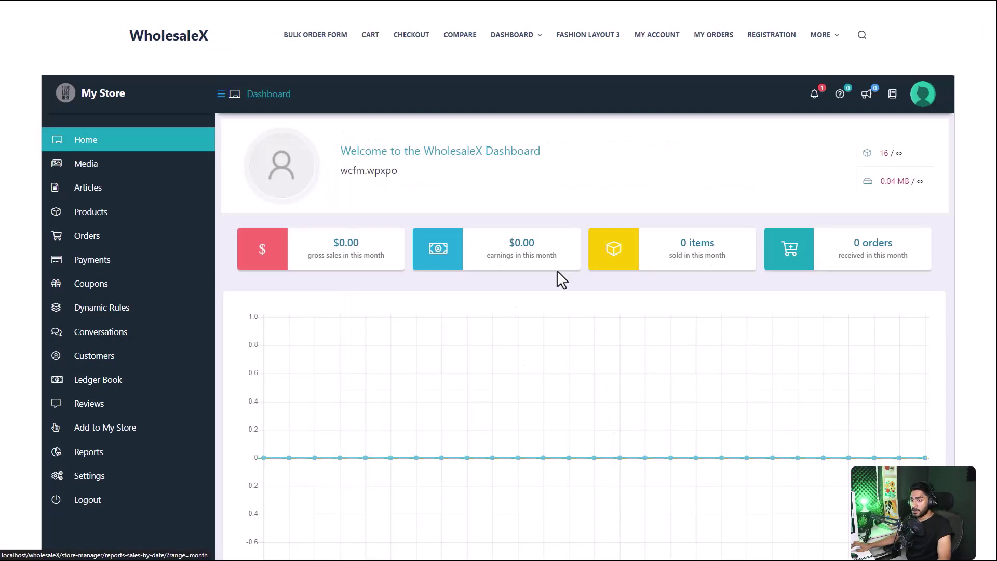
left_click(127, 217)
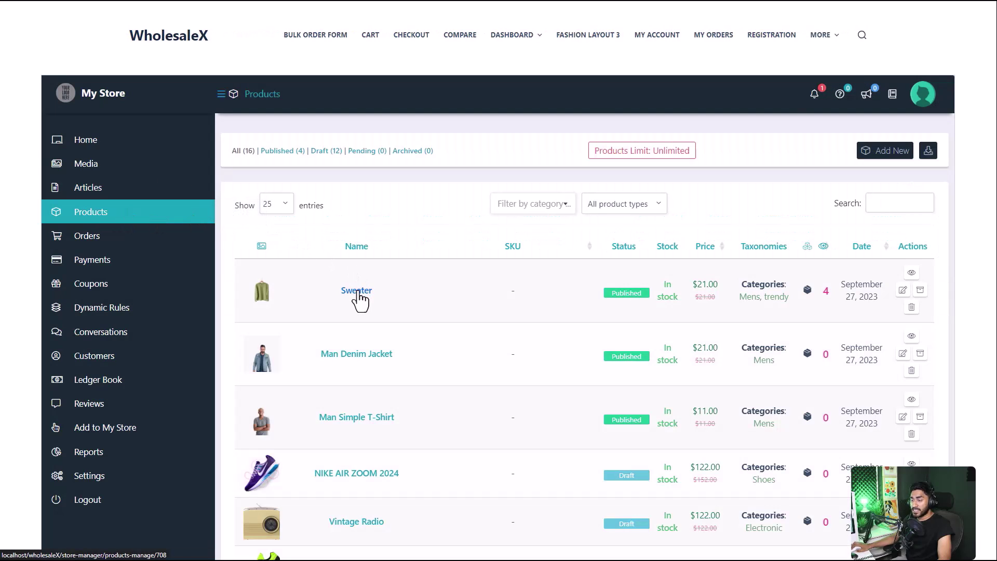
left_click(357, 293)
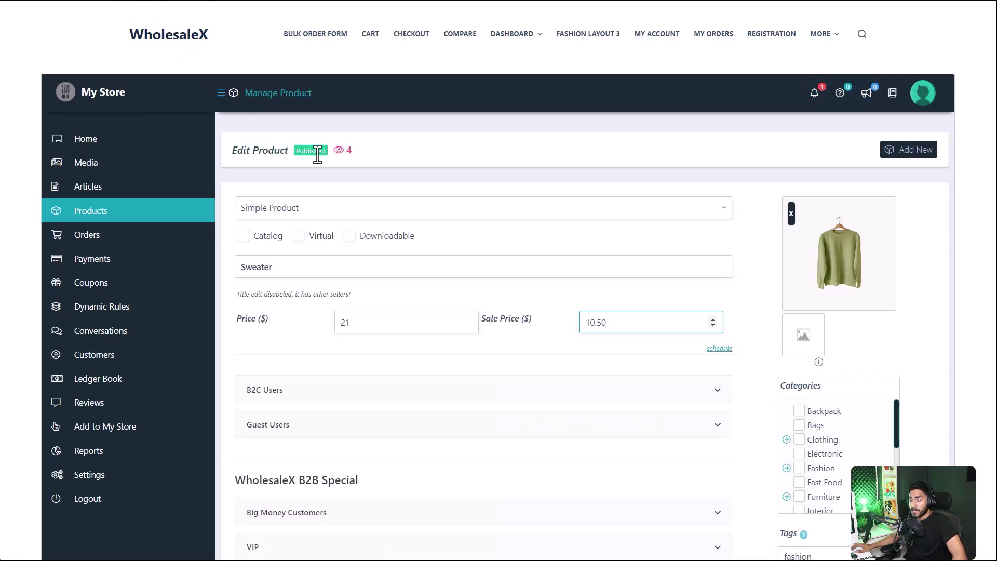
Step: Show the Sweater's Guest Users tiers: $20 from 5, $19 from 10, $18 from 15 units
scroll(456, 251, "down", 3)
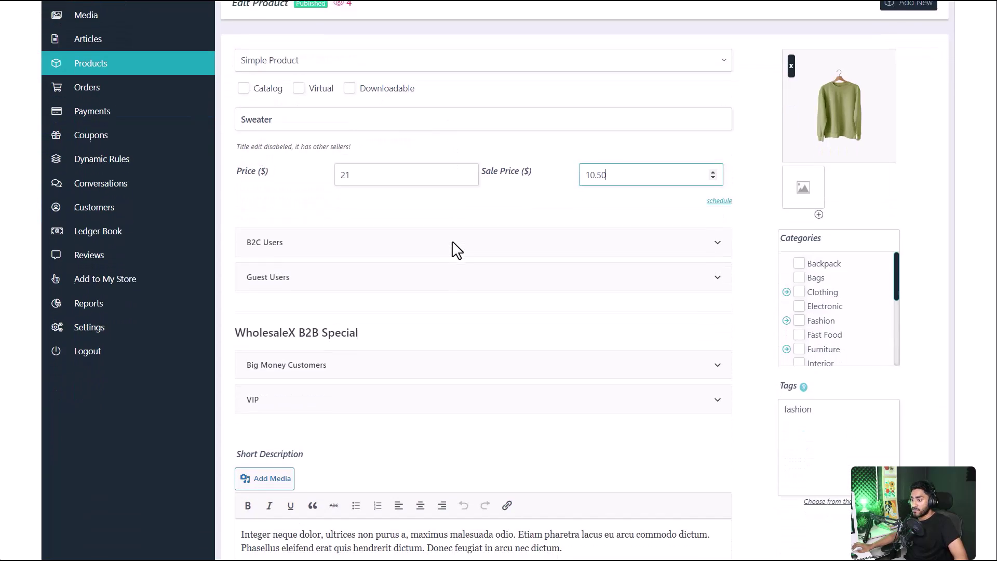
left_click(456, 250)
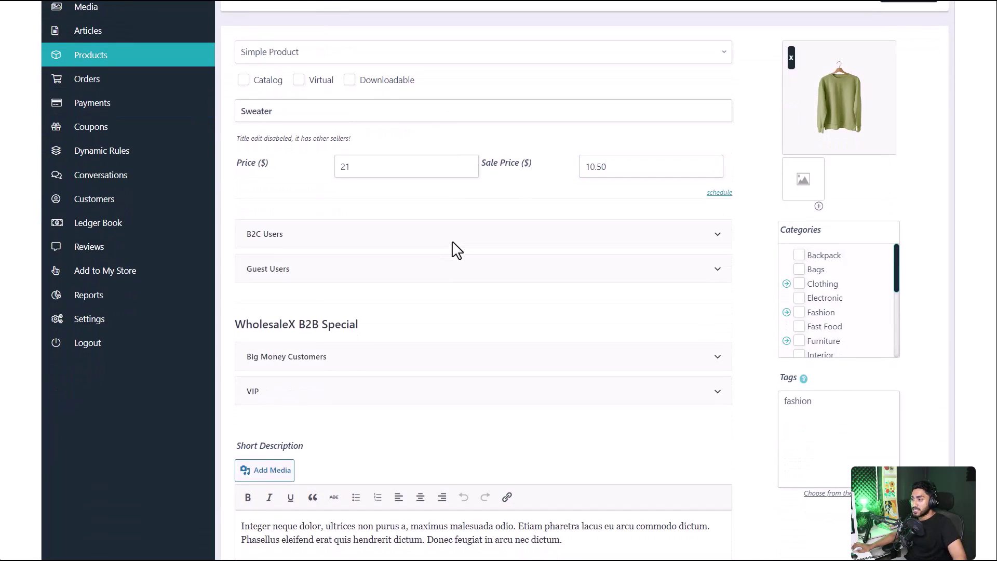
left_click(717, 235)
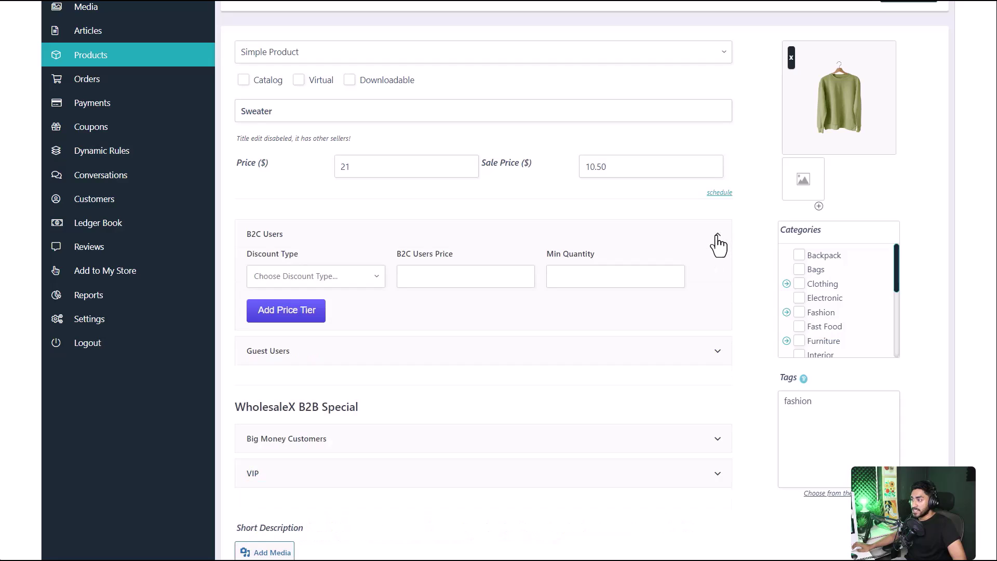
left_click(718, 243)
left_click(718, 276)
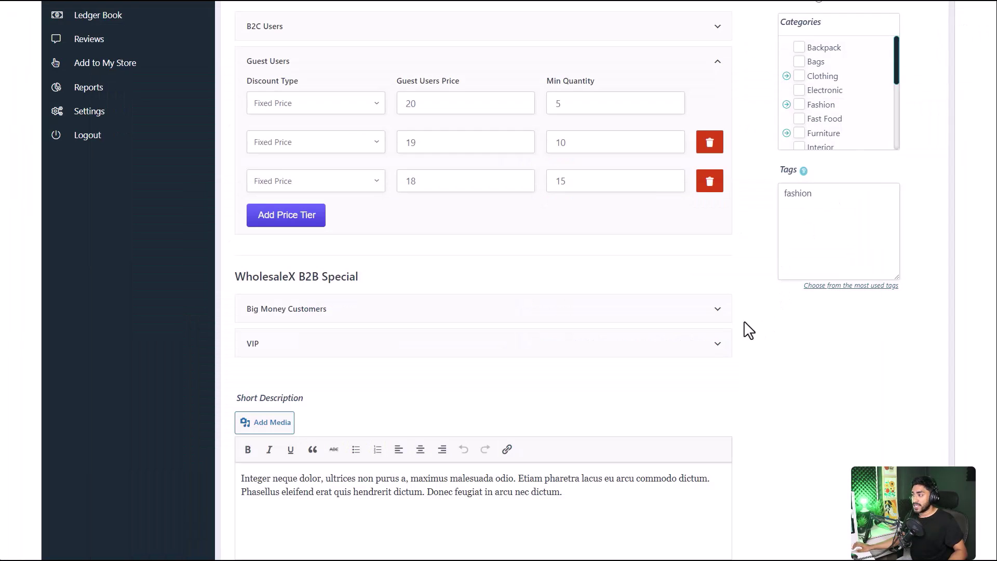
Step: Expand Big Money Customers to show its empty base and sale price fields
left_click(719, 311)
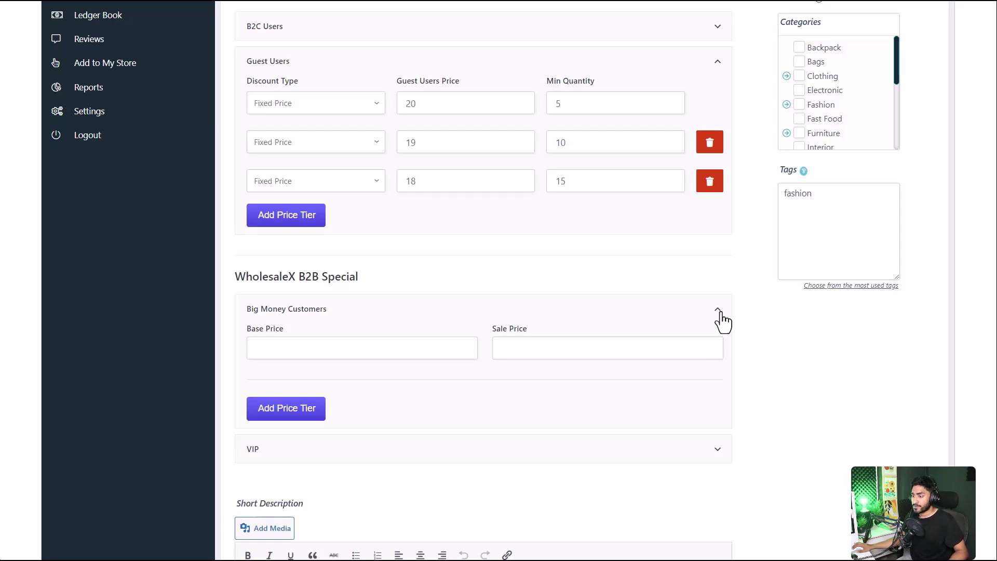
Step: Keep the first tier-table layout in the WholesaleX tab and submit the Sweater product
scroll(724, 322, "down", 2)
scroll(745, 303, "down", 10)
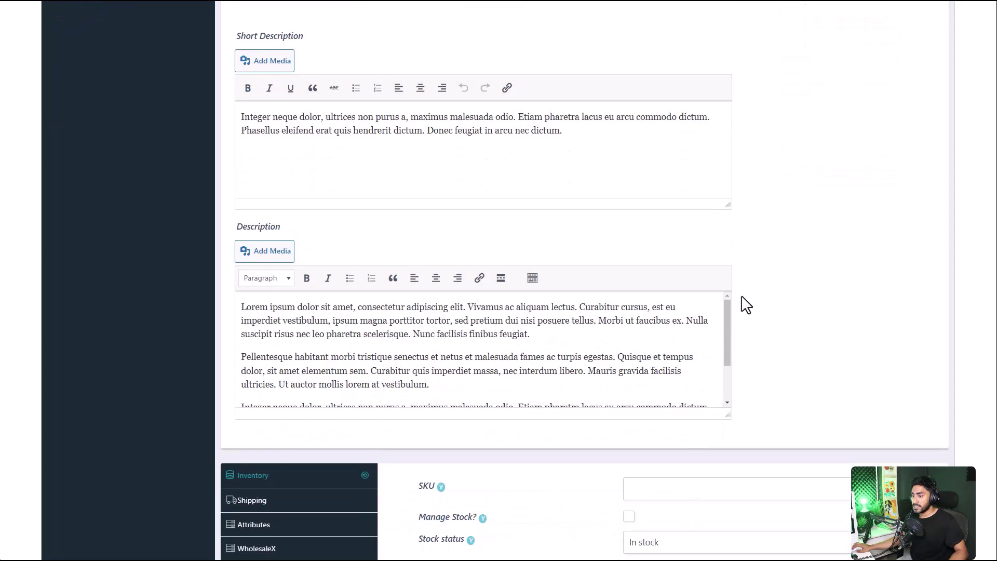
left_click(341, 399)
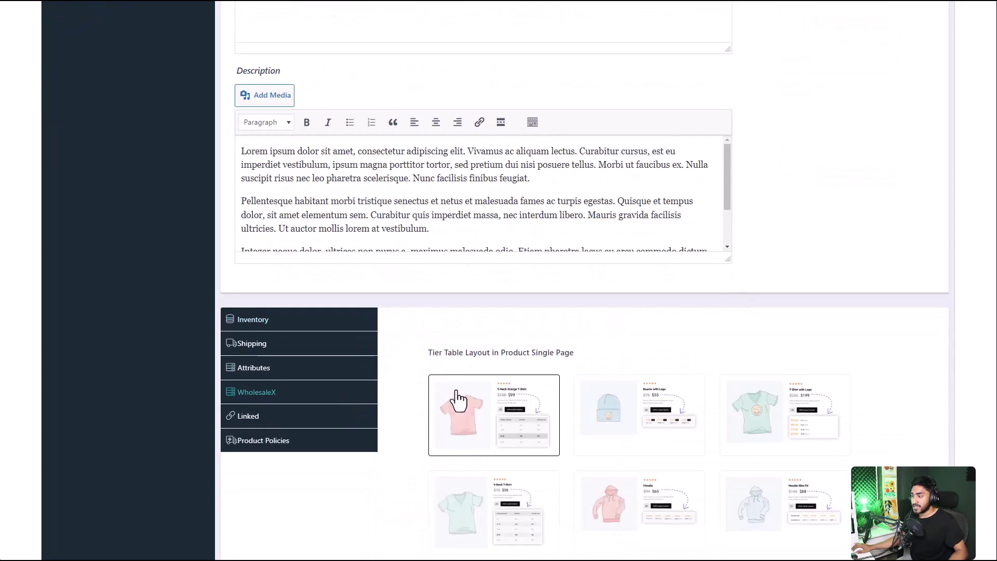
scroll(621, 394, "down", 1)
scroll(629, 387, "down", 3)
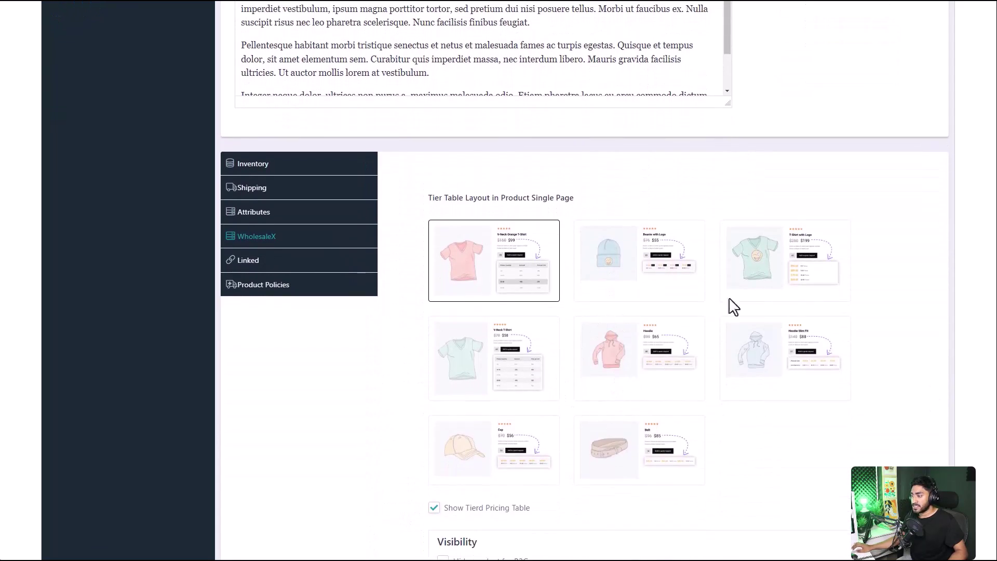
scroll(691, 367, "down", 1)
scroll(691, 367, "down", 4)
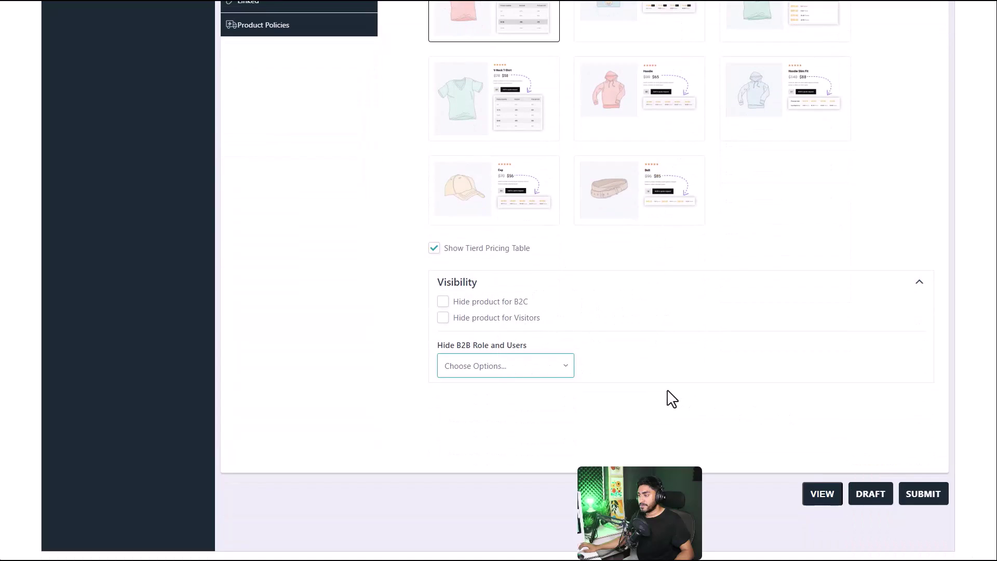
left_click(924, 494)
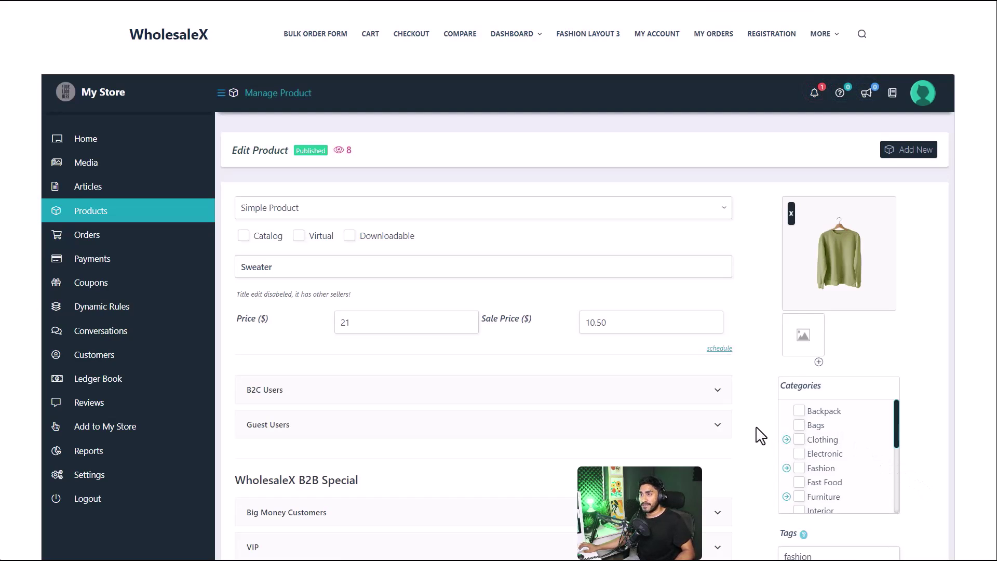
Step: Add a new vendor dynamic rule and title it 'Summer Sale'
left_click(166, 315)
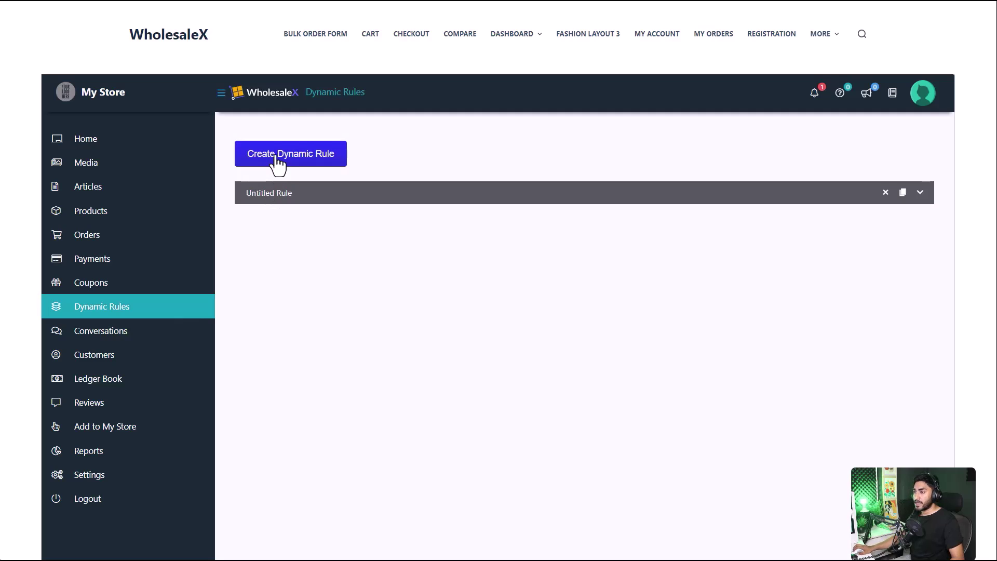
left_click(307, 160)
left_click(562, 202)
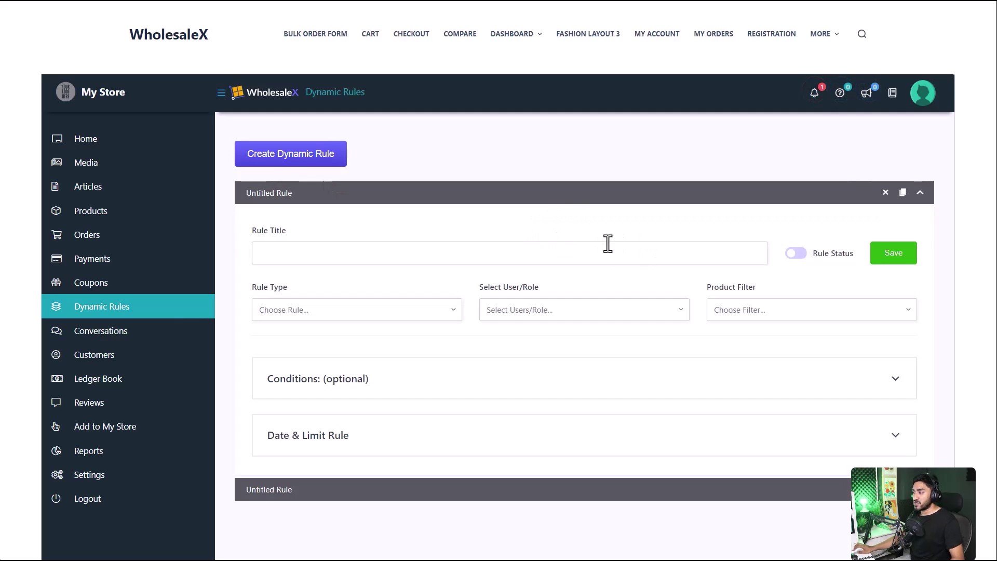
left_click(557, 253)
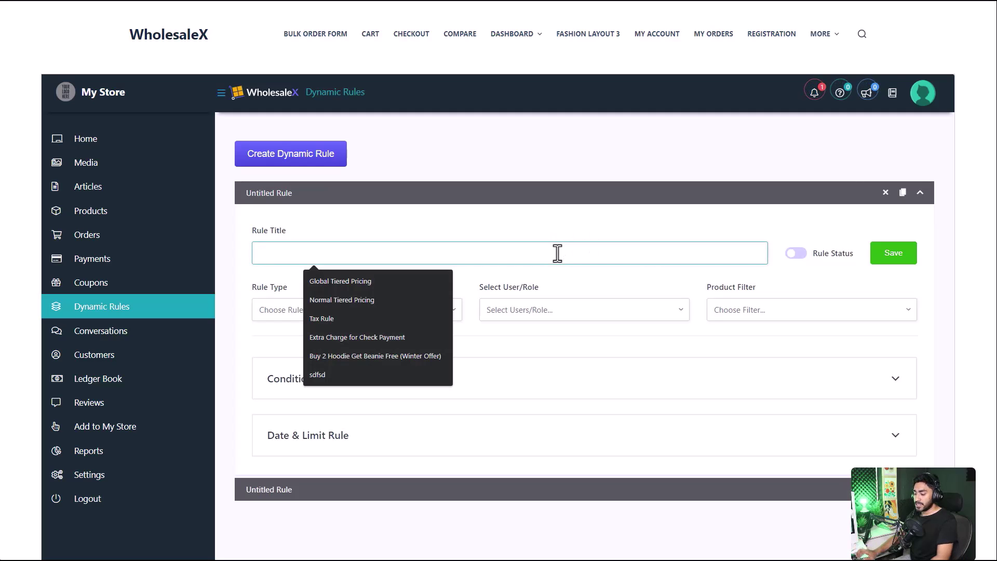
type("S")
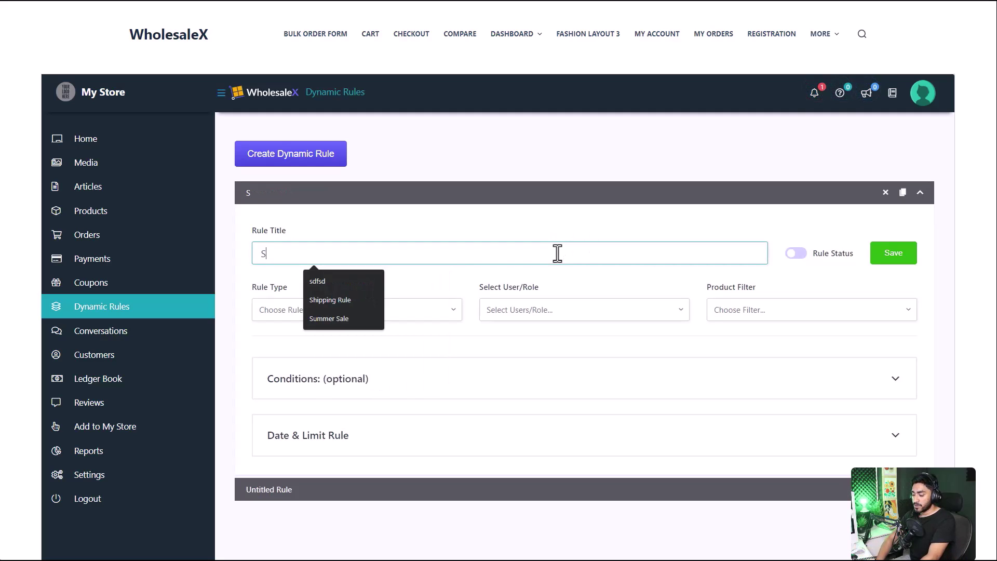
type("ummer Sale")
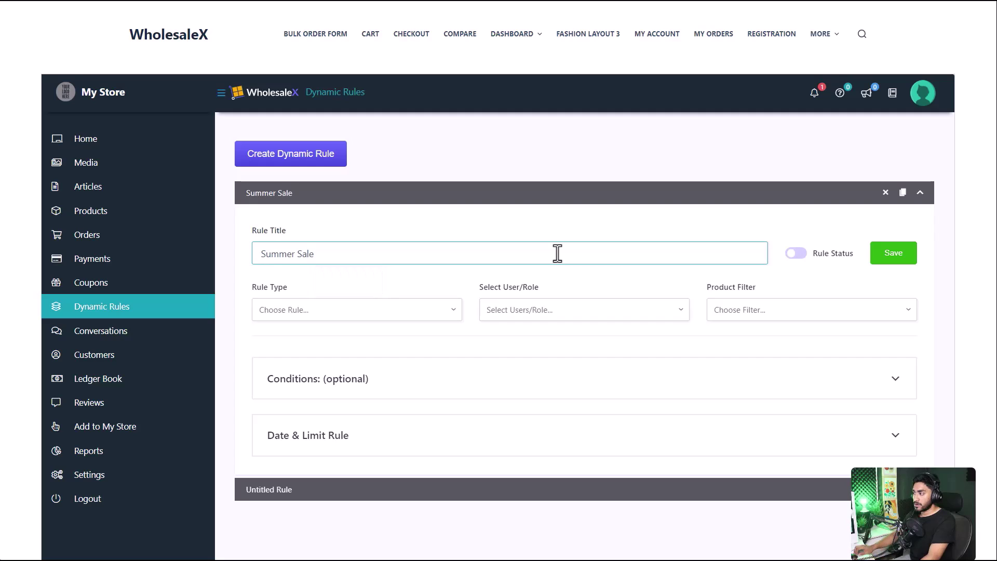
left_click(447, 309)
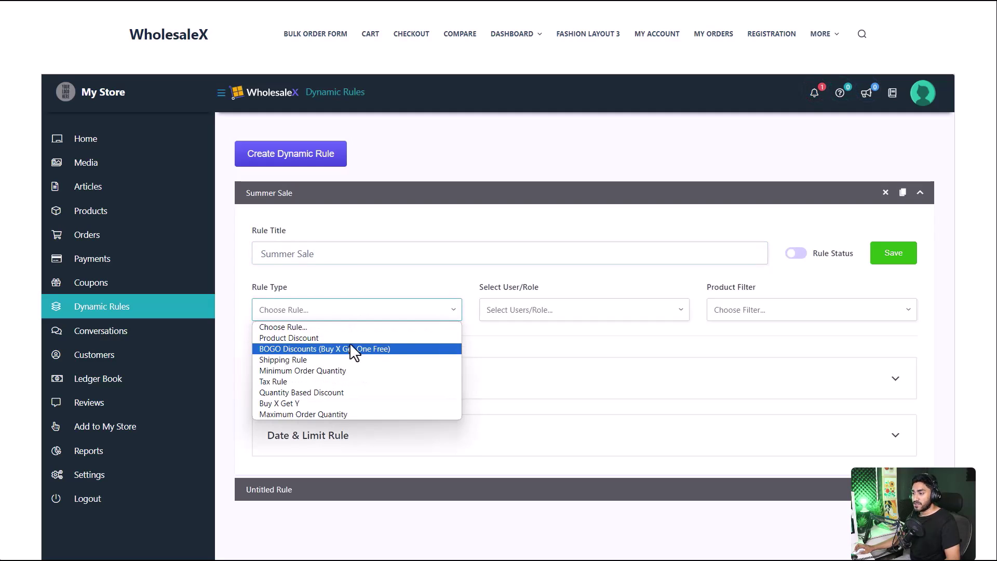
Step: Make the rule a Product Discount for All Users, limited to the Demin product
left_click(312, 340)
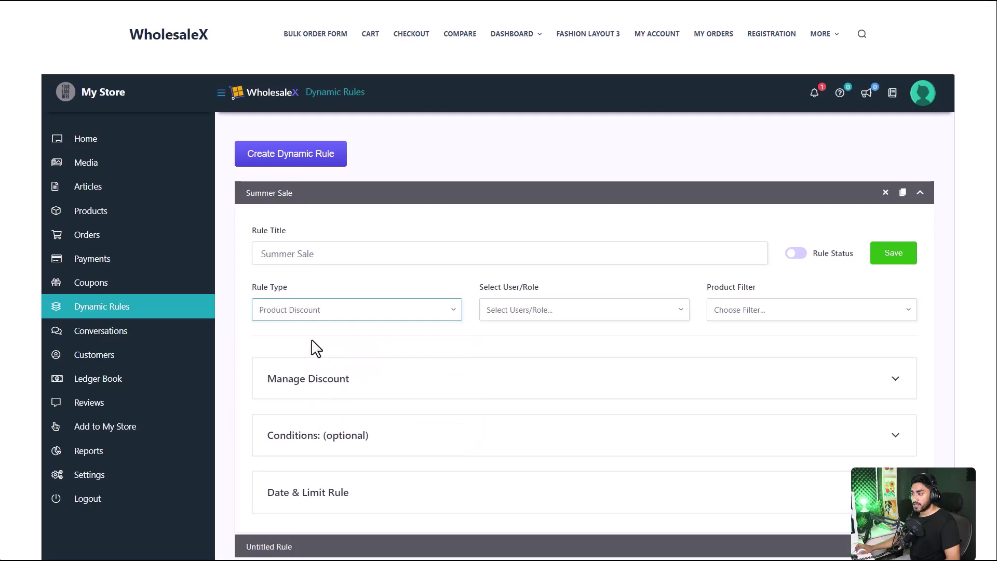
left_click(544, 310)
left_click(512, 336)
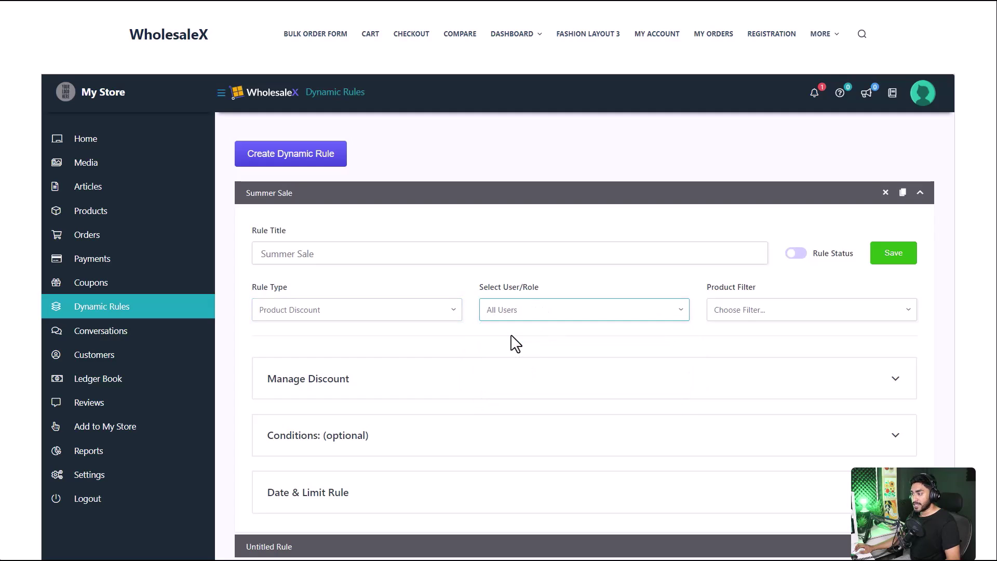
left_click(776, 316)
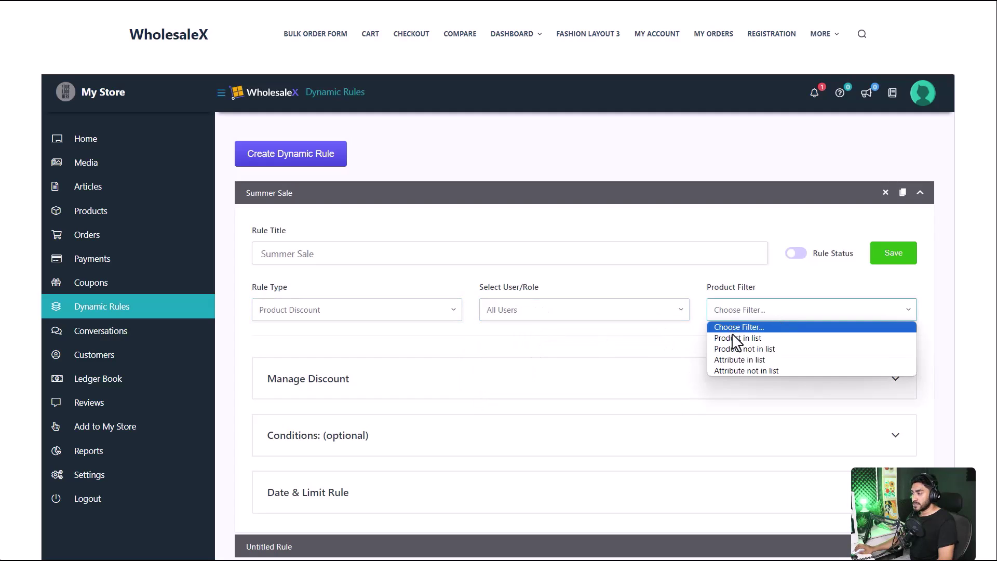
left_click(735, 340)
left_click(358, 382)
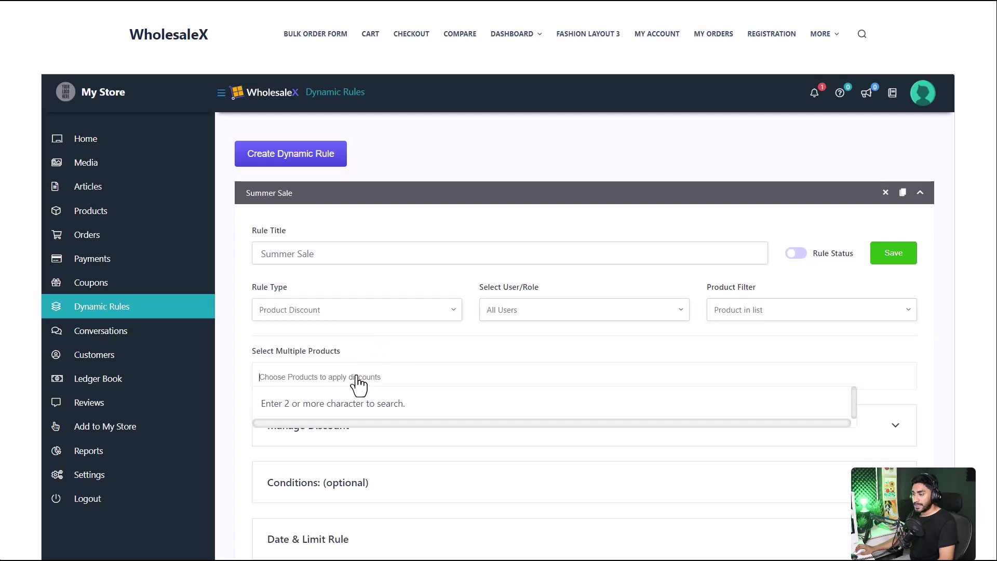
type("Shirt")
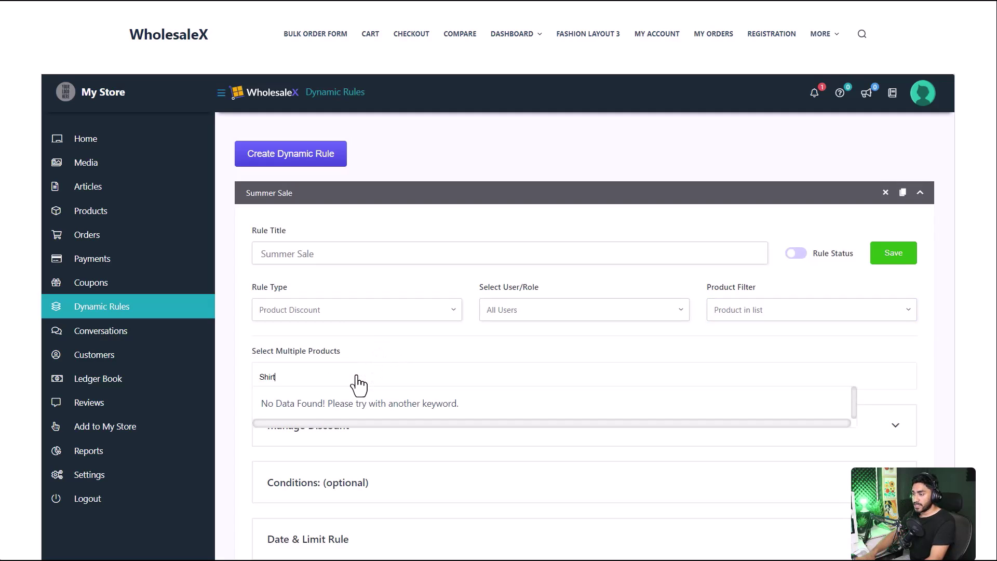
left_click(329, 405)
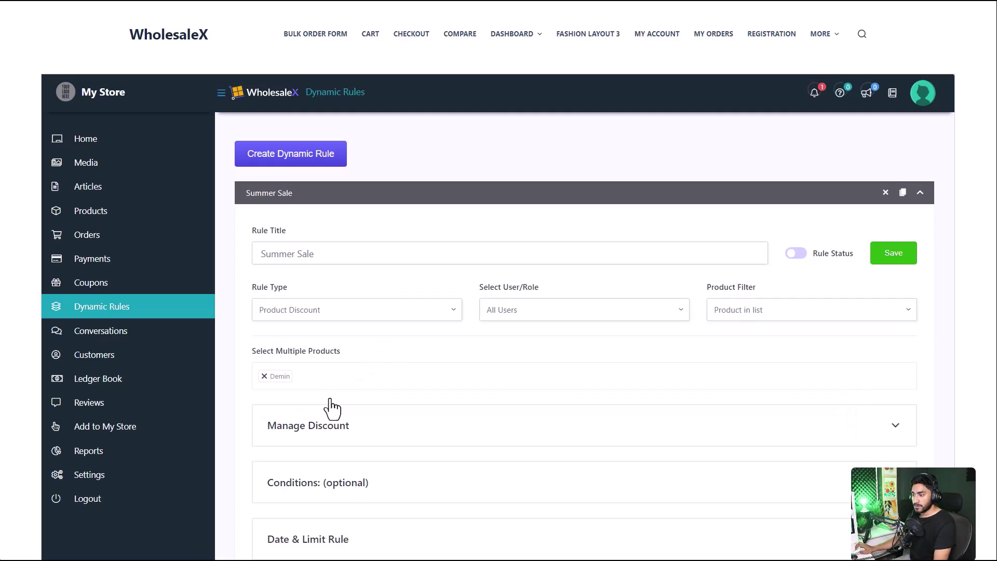
Step: Set the discount to Fixed Price 12 and name it 'Summer sale'
left_click(469, 434)
scroll(338, 334, "down", 2)
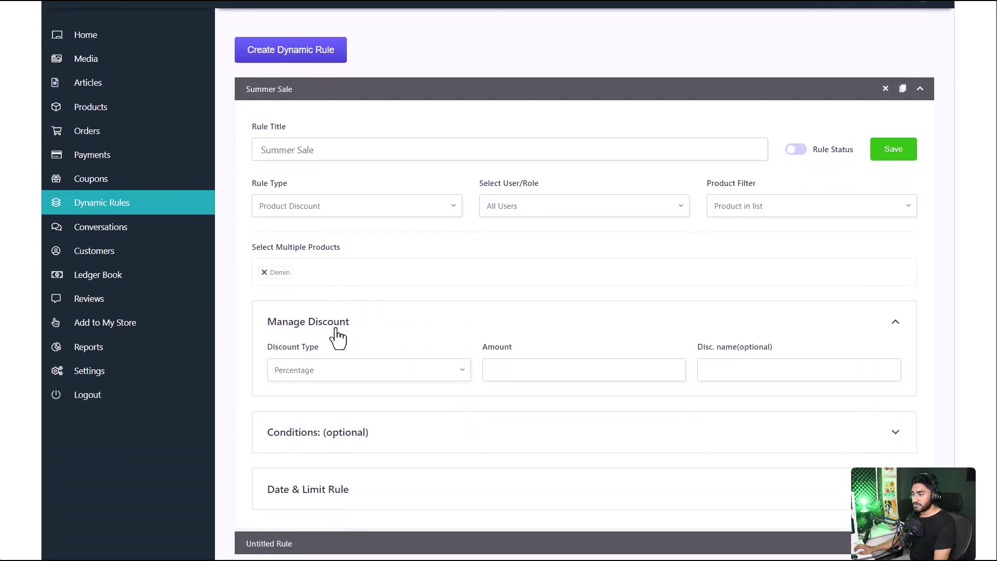
left_click(421, 373)
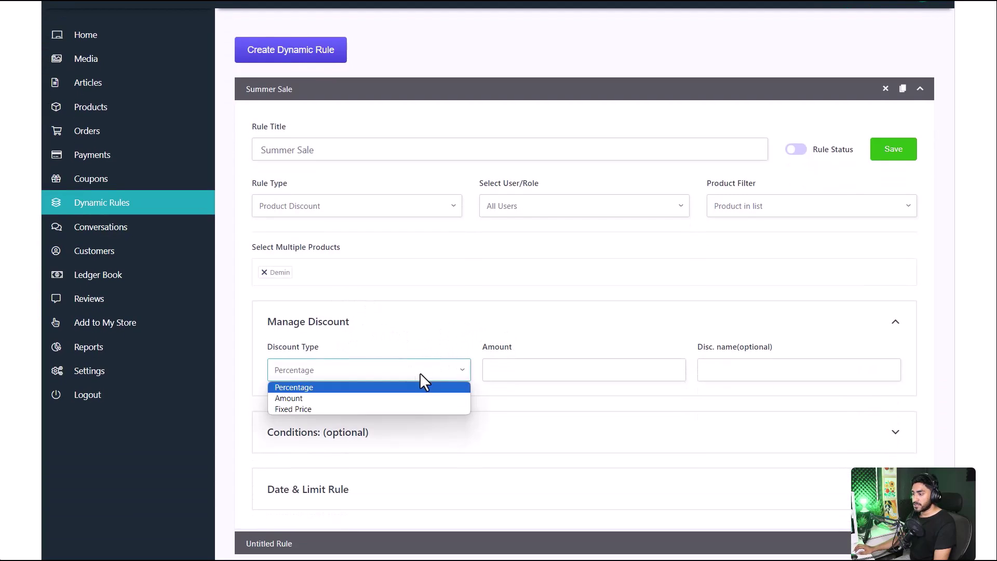
left_click(357, 407)
left_click(537, 377)
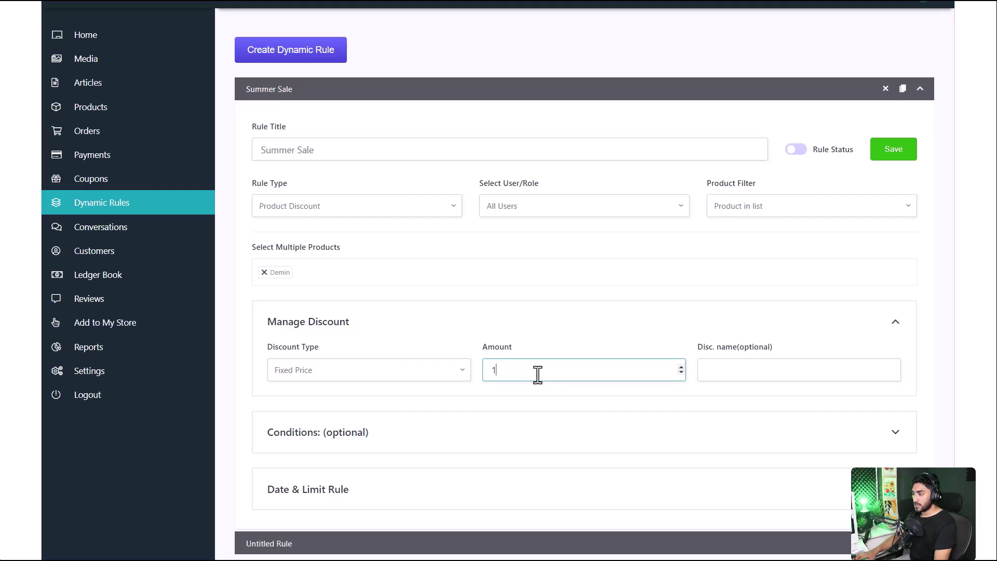
key("BackSpace")
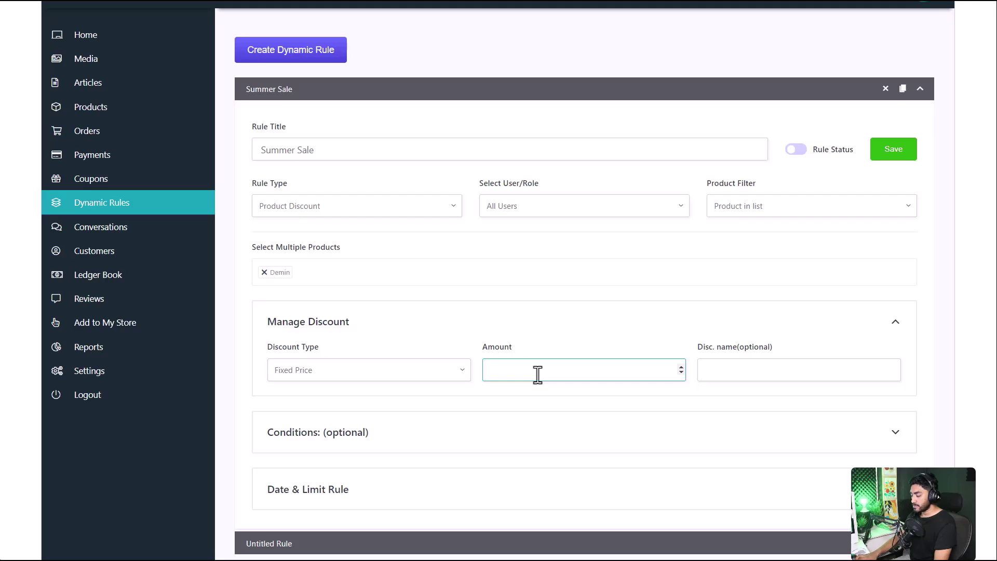
type("12")
left_click(716, 372)
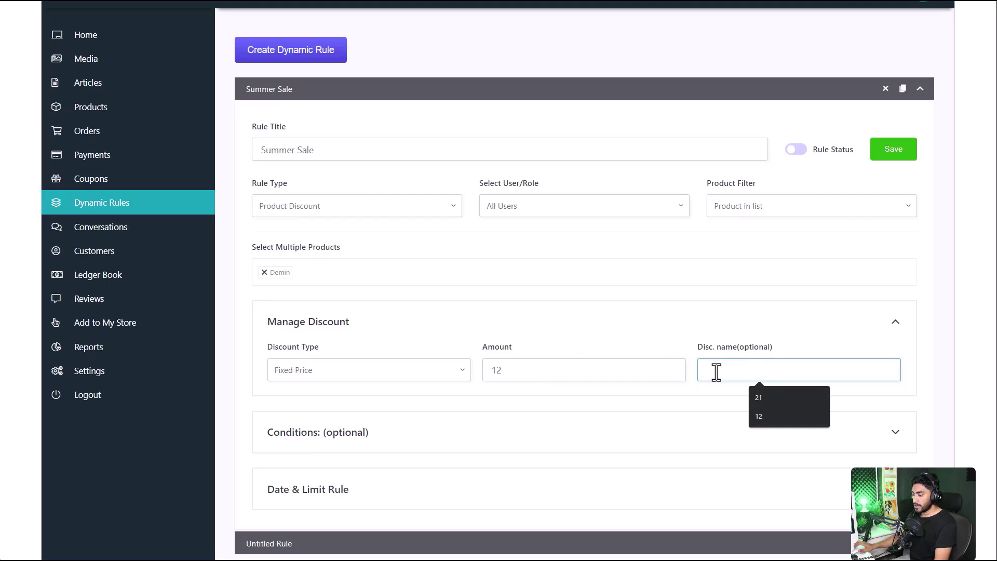
type("Summer")
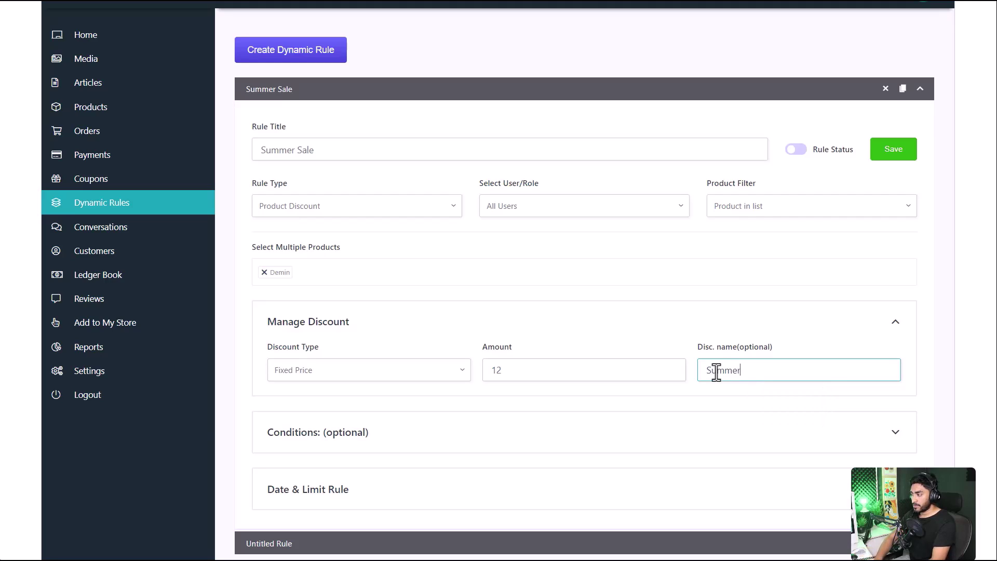
type(" sale")
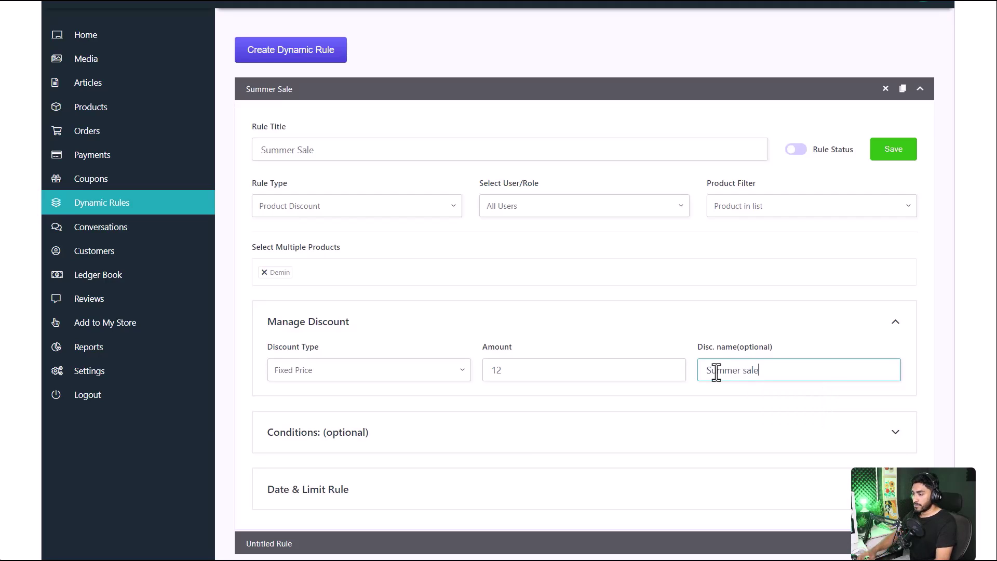
Step: Expand the Summer Sale rule's Conditions and Date & Limit Rule sections
left_click(748, 427)
scroll(779, 405, "down", 1)
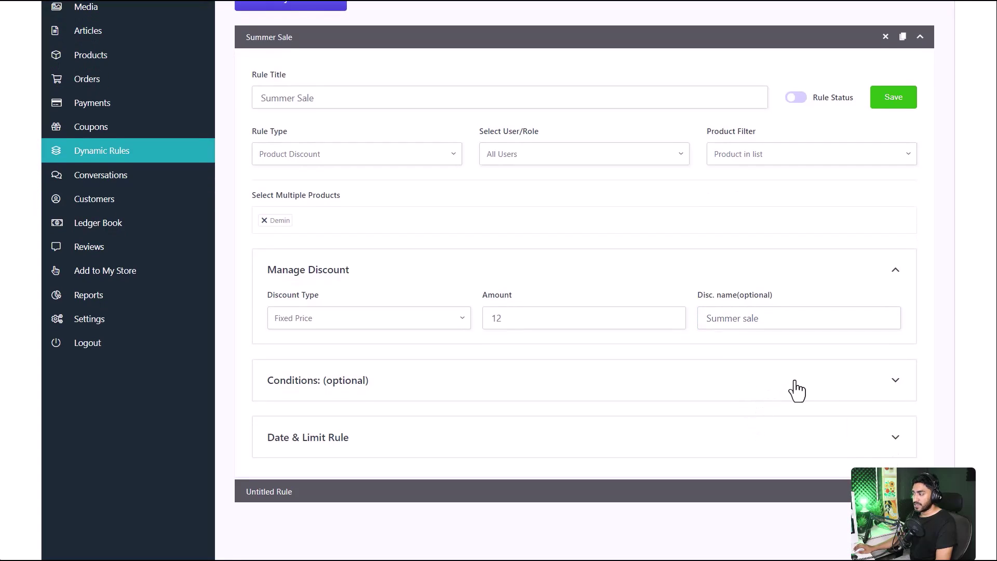
left_click(797, 389)
scroll(799, 390, "down", 1)
scroll(799, 390, "down", 1)
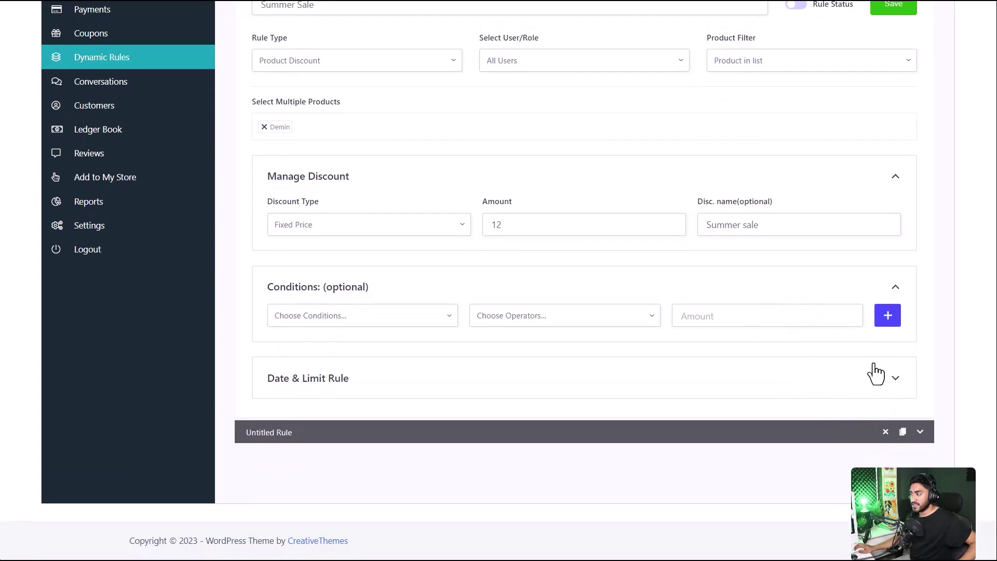
left_click(876, 379)
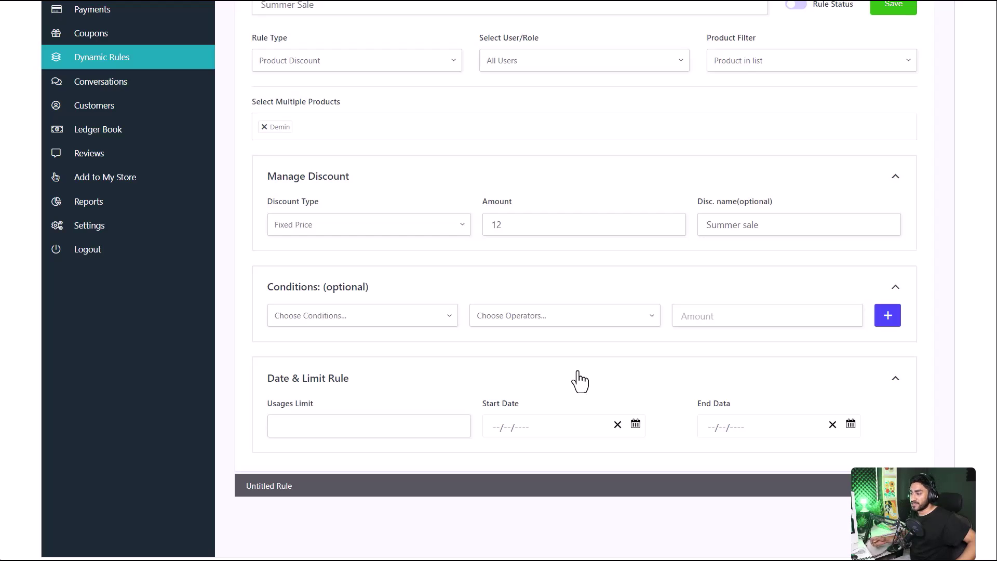
Step: Turn on the Summer Sale rule's status and save the rule
scroll(580, 382, "up", 2)
scroll(580, 382, "up", 2)
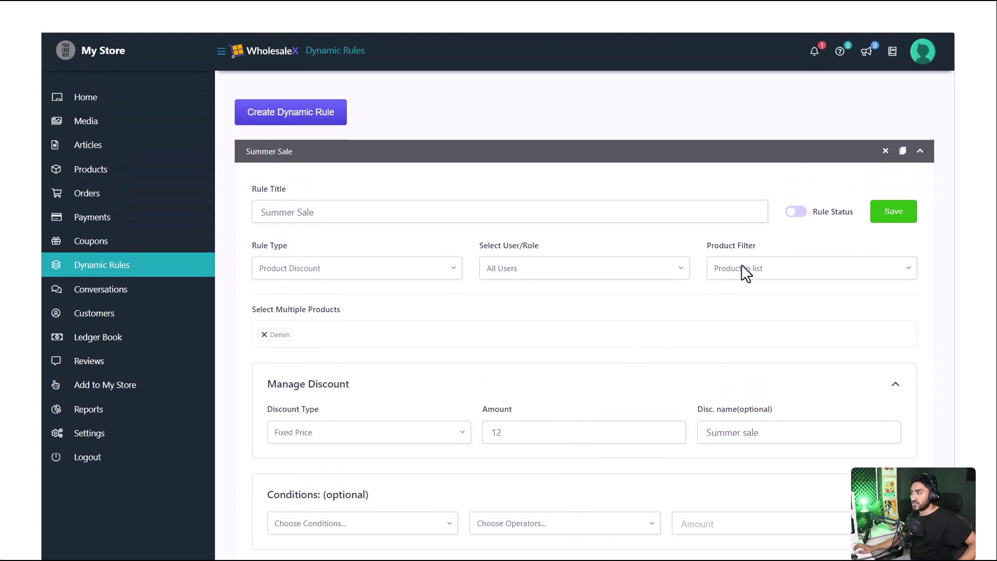
left_click(797, 214)
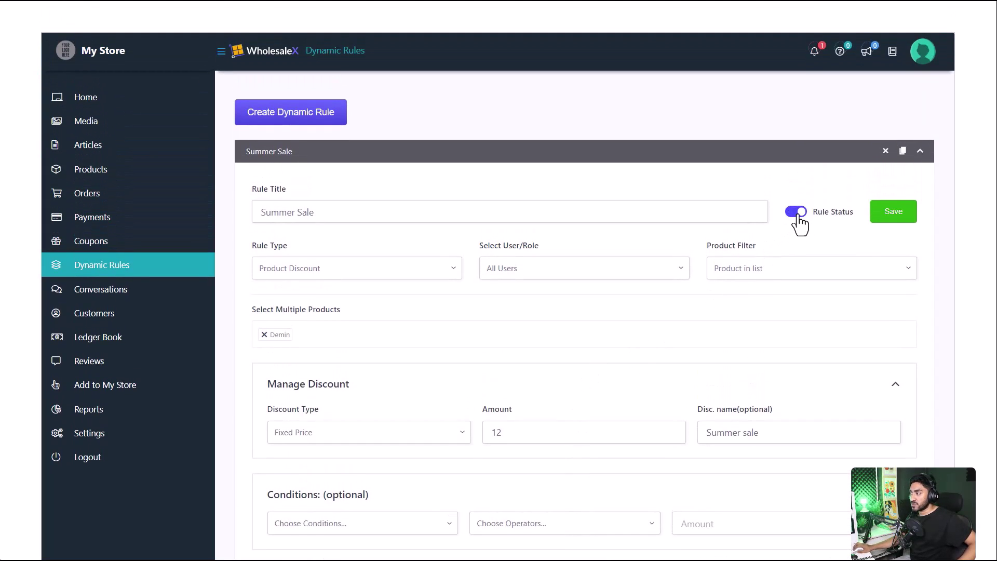
left_click(902, 217)
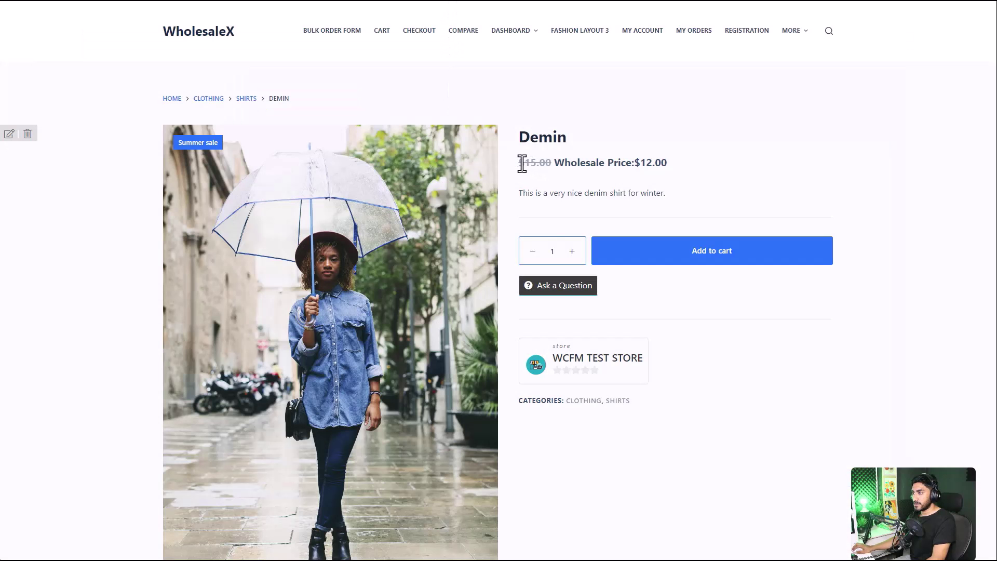
Step: Highlight the Demin price line showing the discount, then clear the highlight
left_click_drag(519, 163, 689, 171)
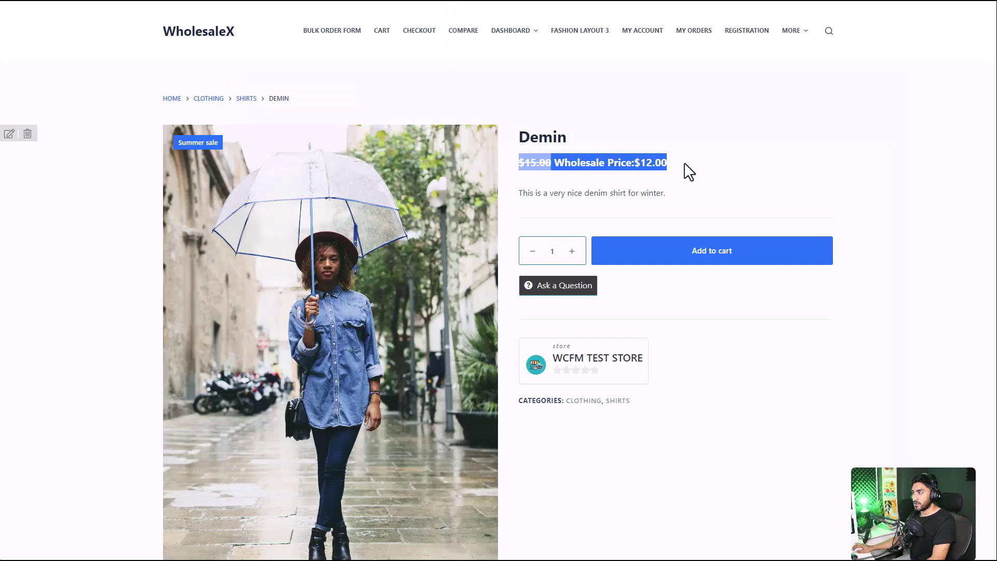
left_click(615, 176)
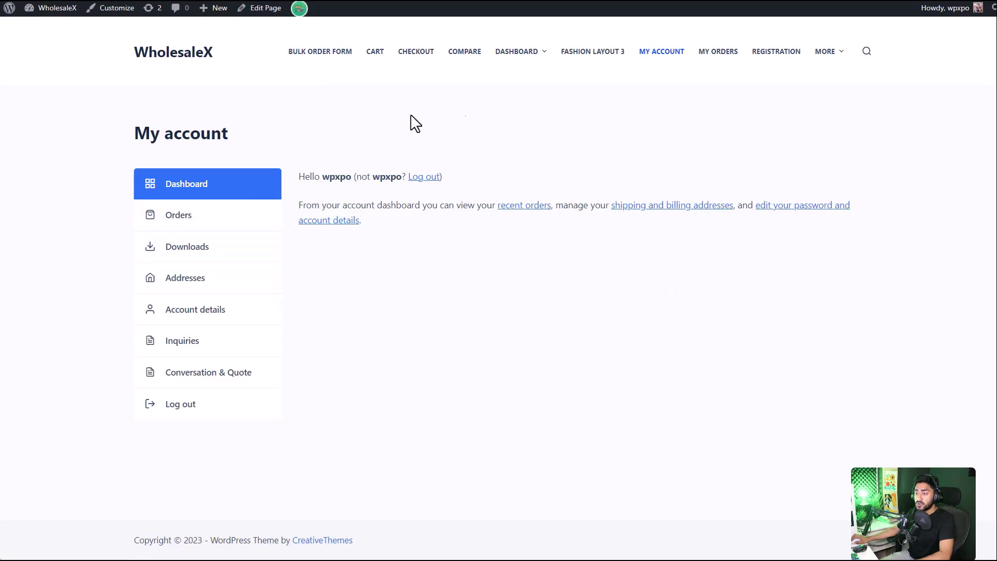
Step: Start a new Inquiry conversation with WCFM TEST STORE as the vendor
left_click(223, 381)
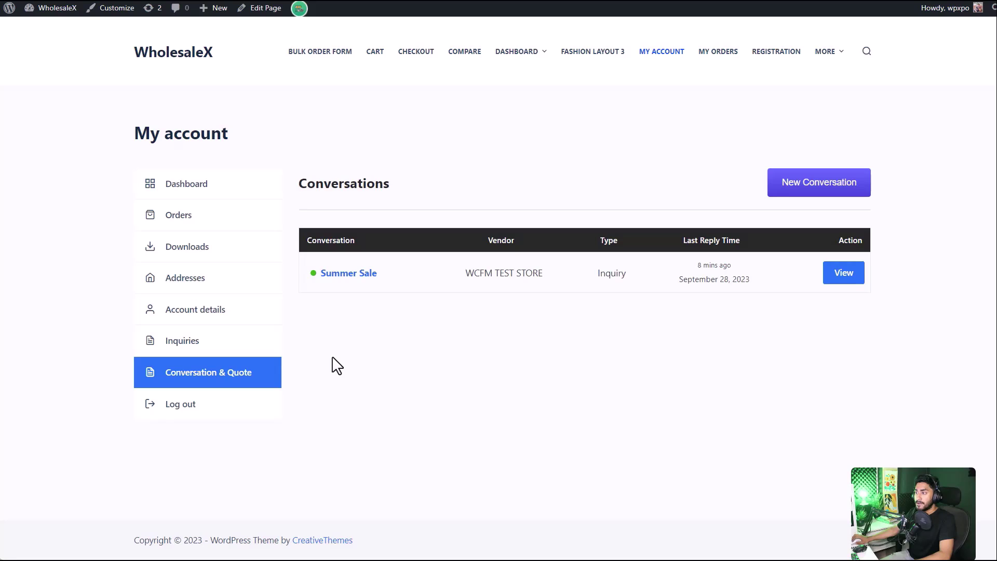
left_click(790, 193)
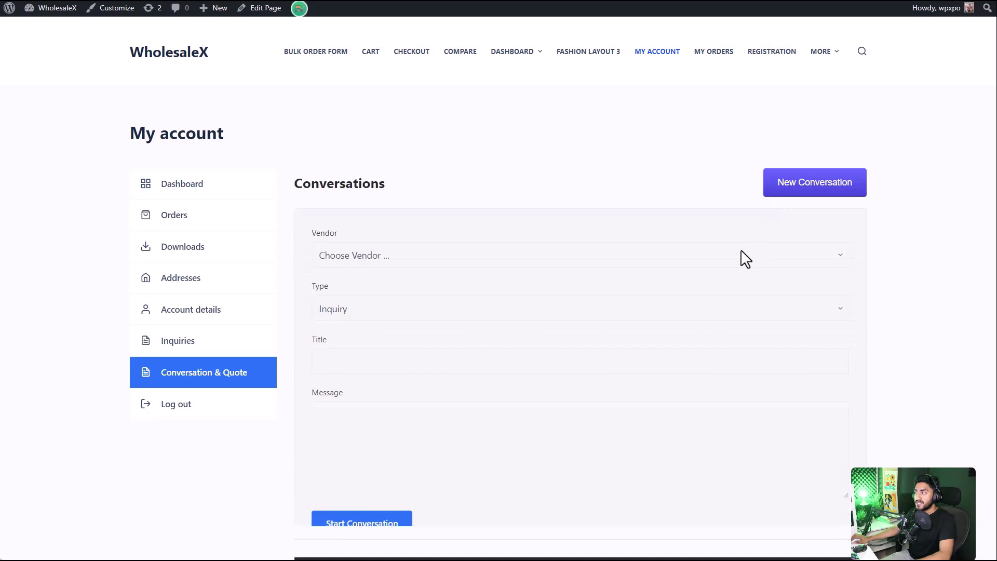
left_click(635, 252)
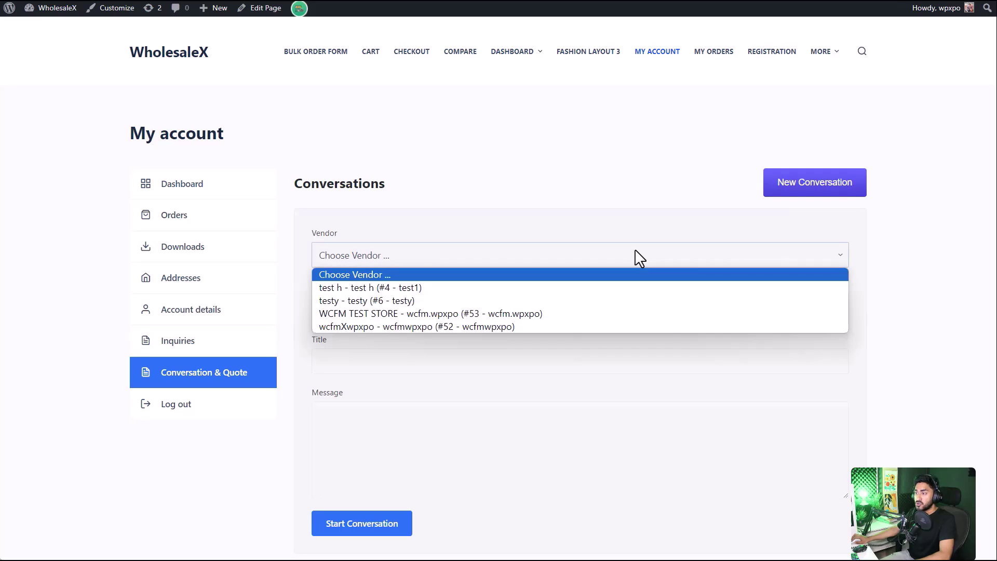
left_click(575, 314)
left_click(579, 319)
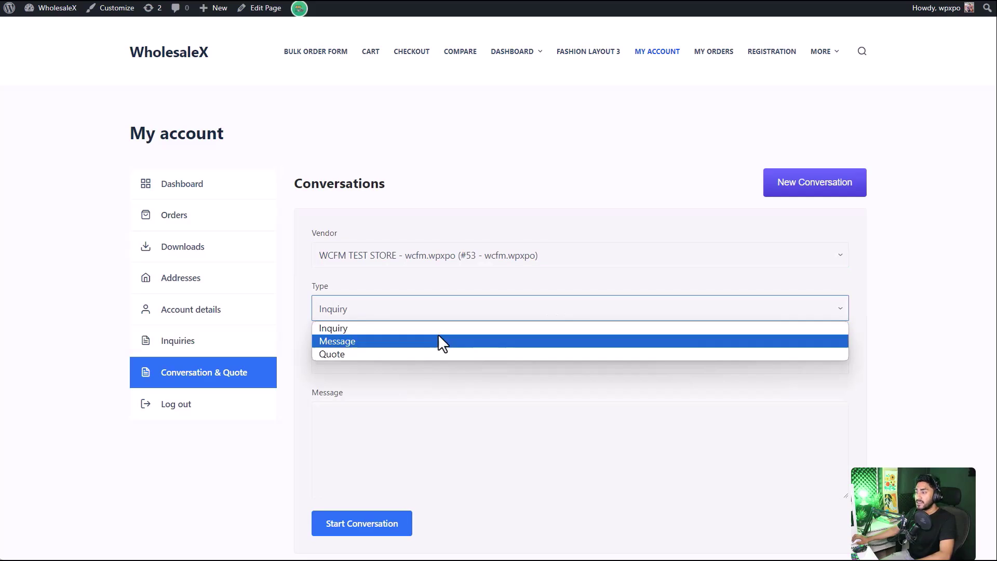
key("Escape")
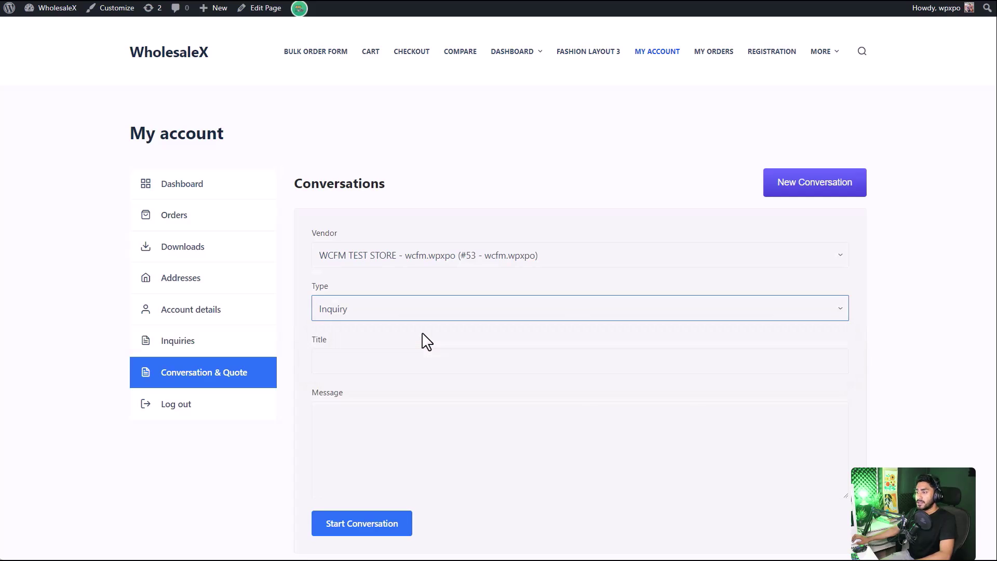
Step: Send it titled 'Winter Sale' with the message 'When is the next winter sale?'
left_click(413, 358)
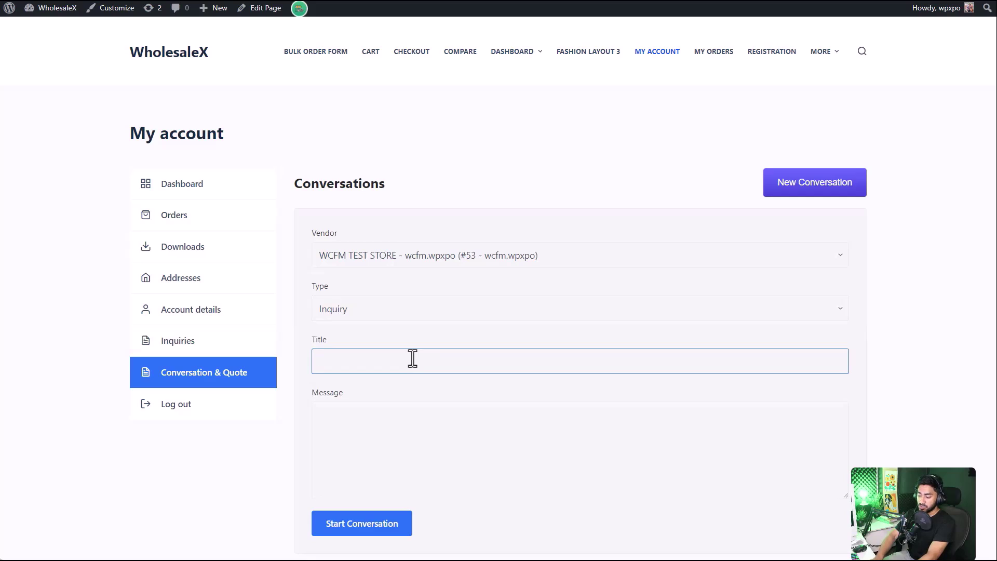
type("Winter Sale")
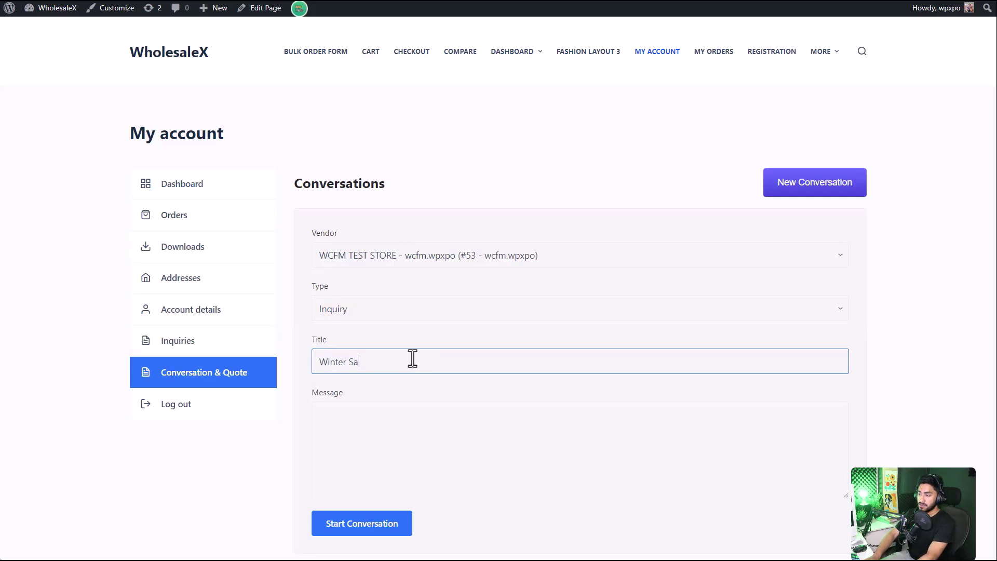
left_click(399, 429)
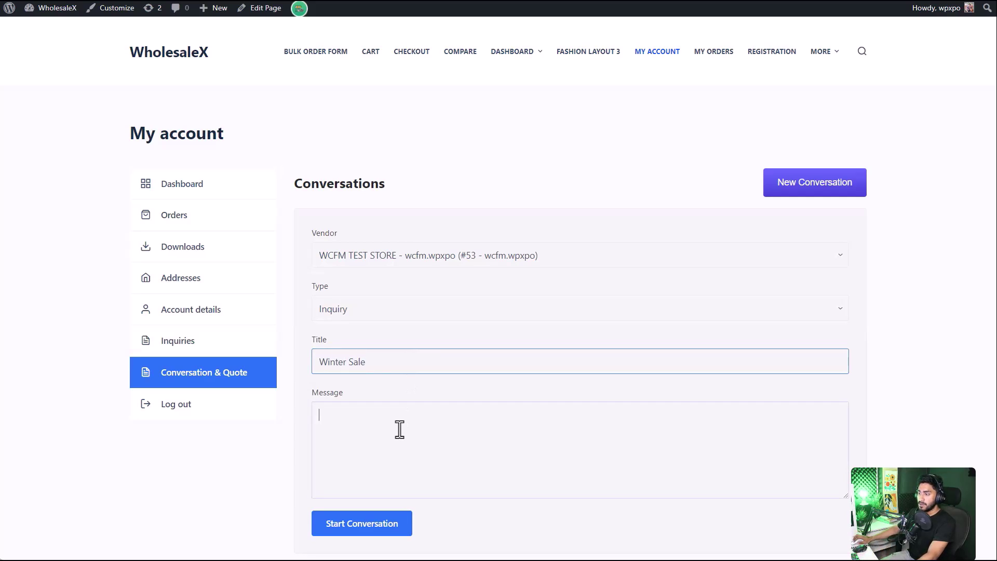
type("When is the ")
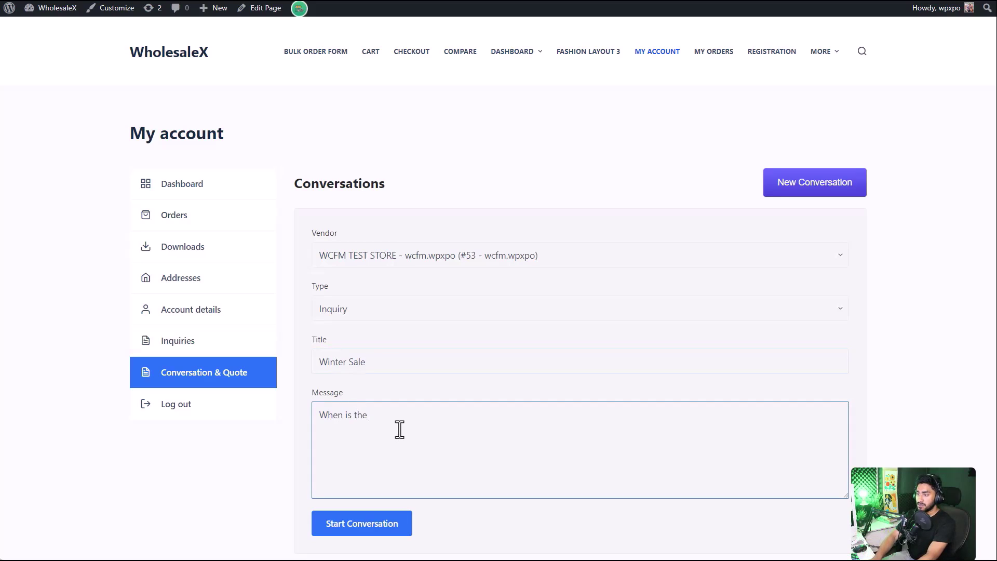
type("next winter sale?")
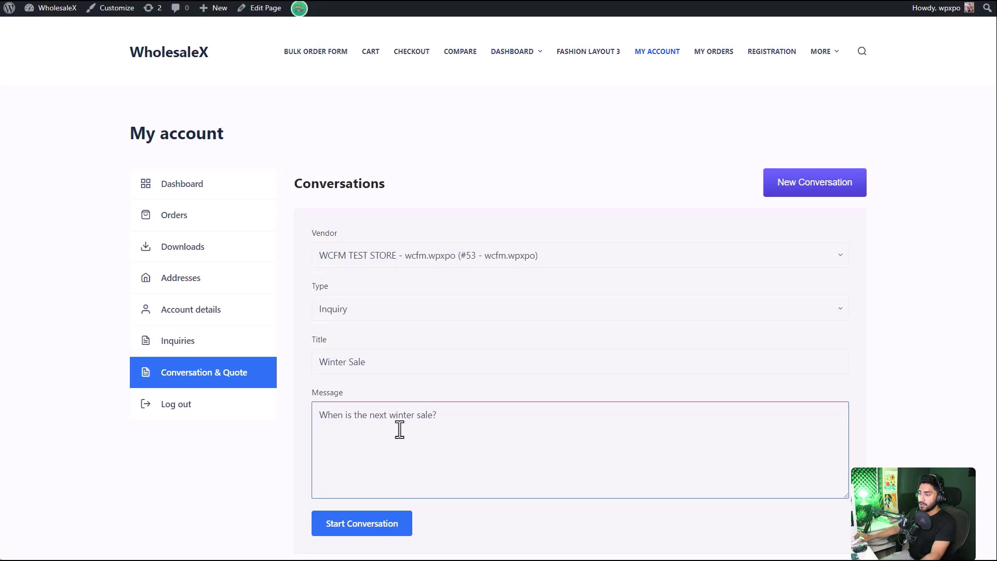
left_click(381, 526)
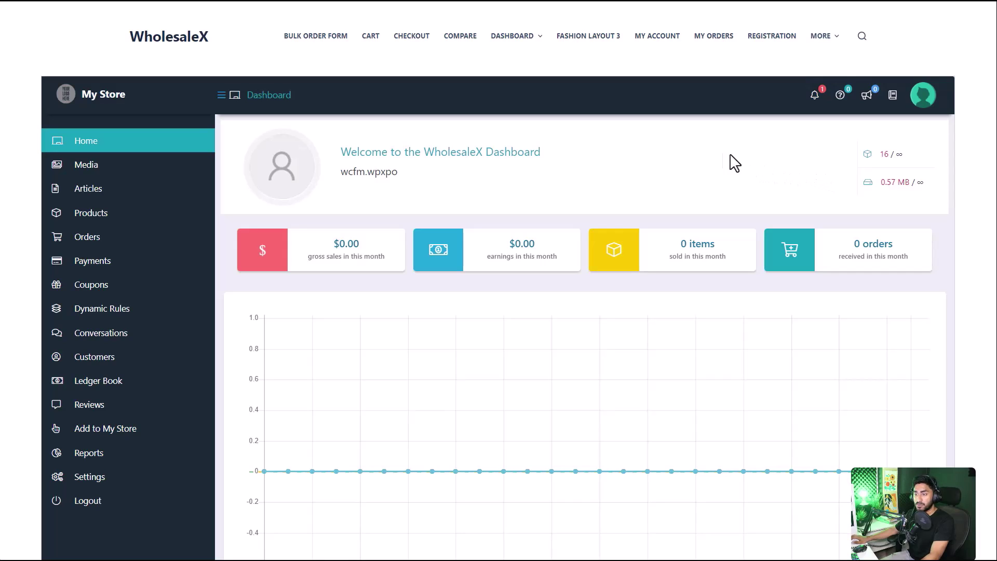
Step: From the vendor's Conversations list, open Winter Sale and type the reply 'Next week'
left_click(147, 338)
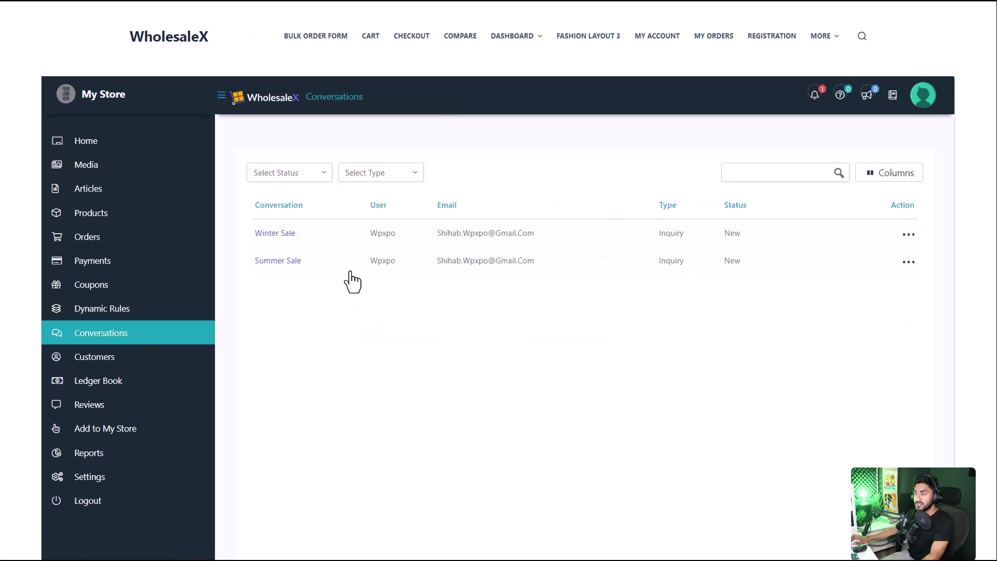
left_click(281, 240)
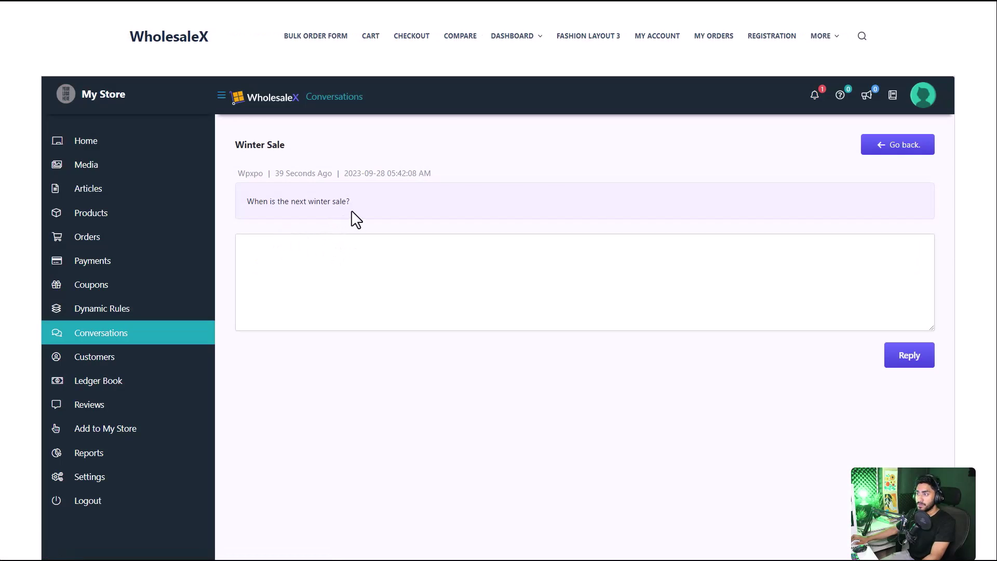
left_click_drag(352, 204, 239, 214)
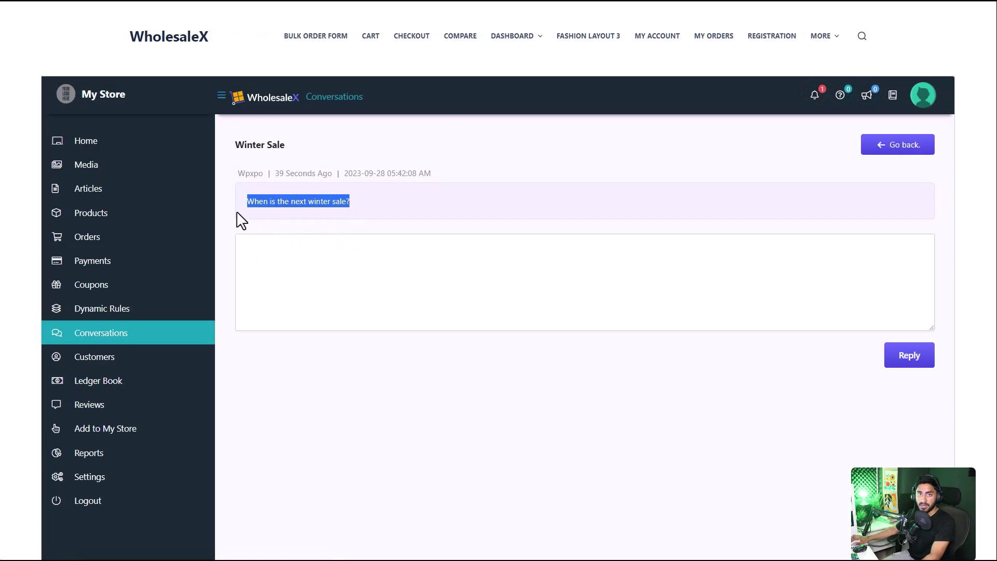
left_click(318, 246)
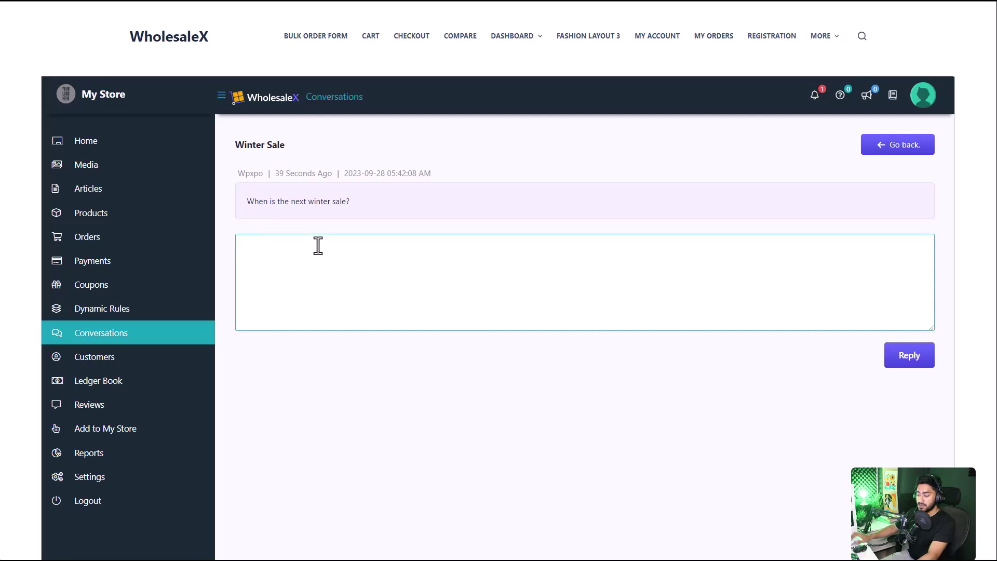
type("Ne")
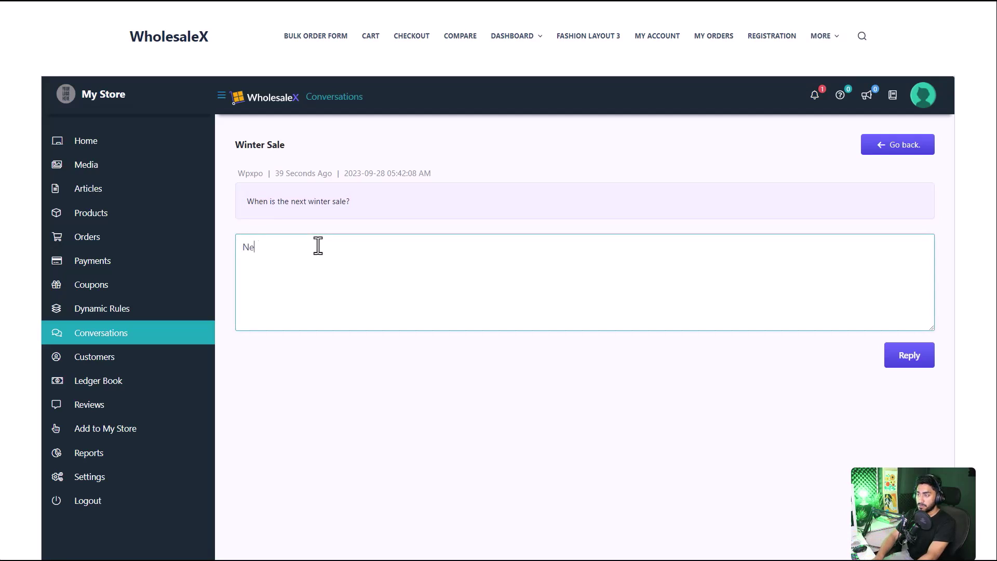
type("xt week")
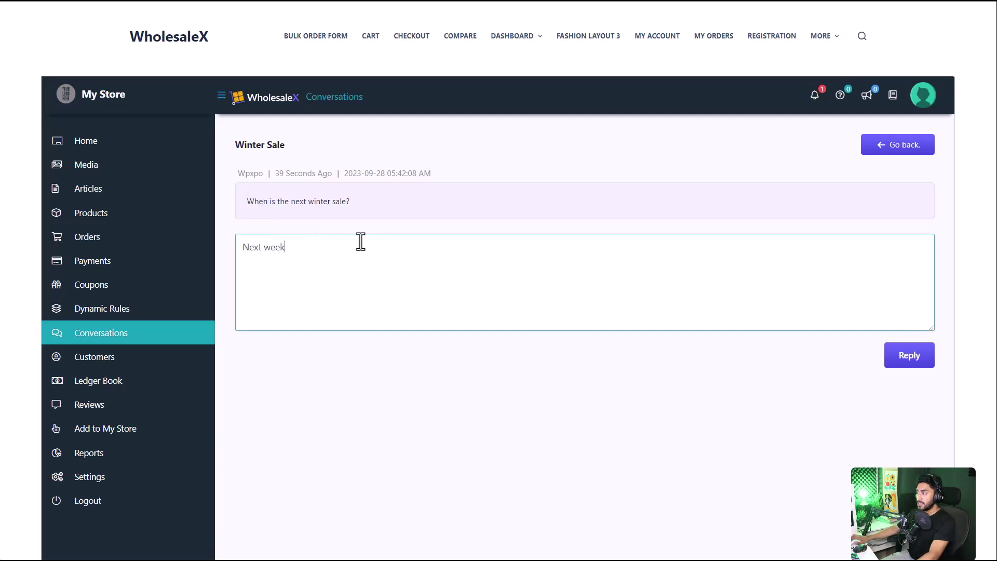
Step: Submit the 'Next week' reply and scroll down to see it below the customer's question
left_click(910, 363)
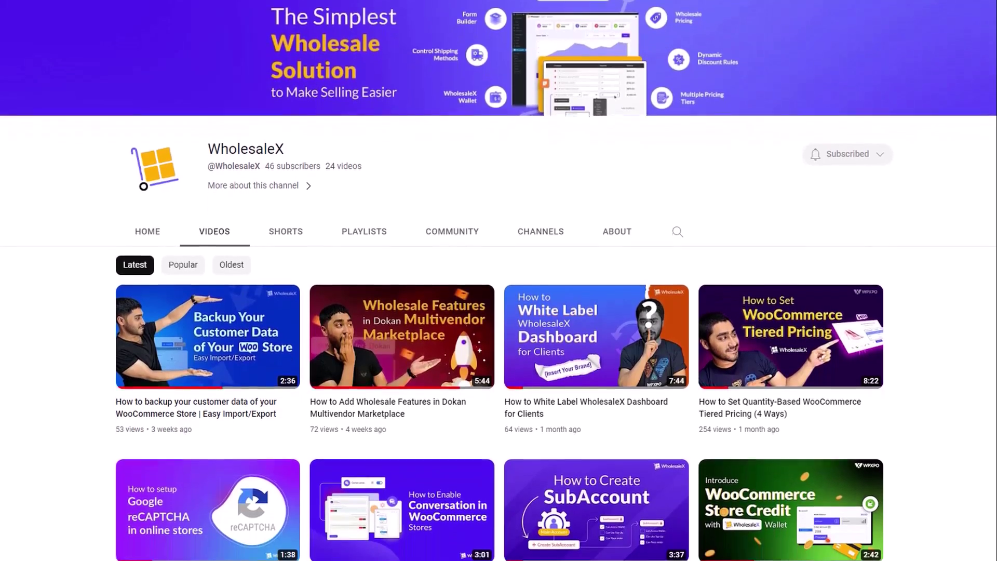
scroll(498, 280, "down", 3)
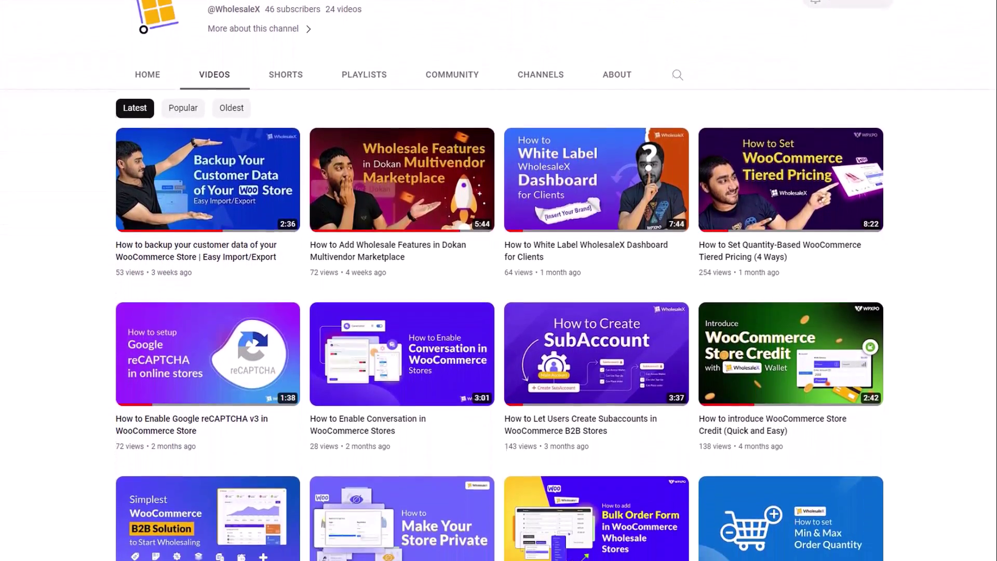
scroll(498, 281, "down", 1)
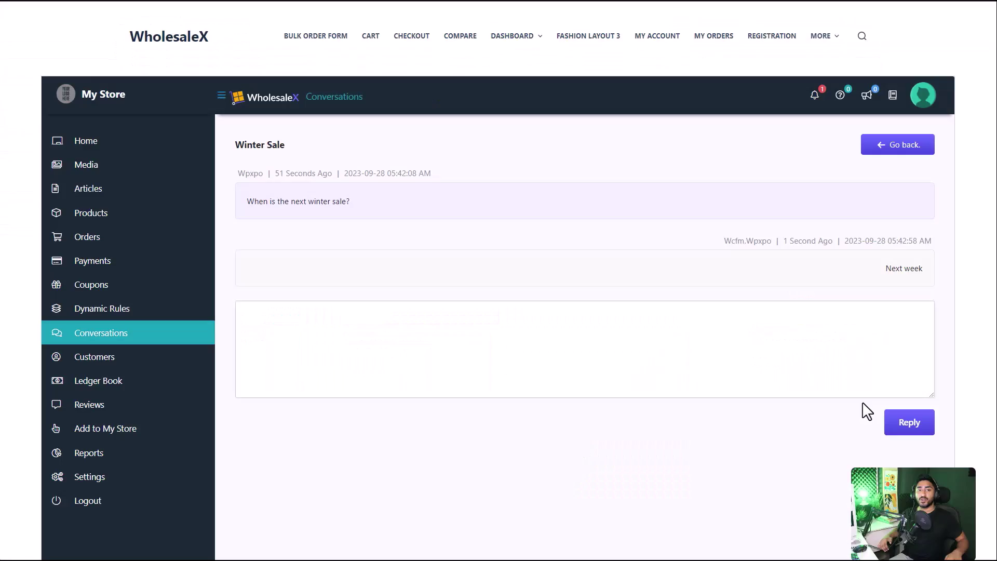